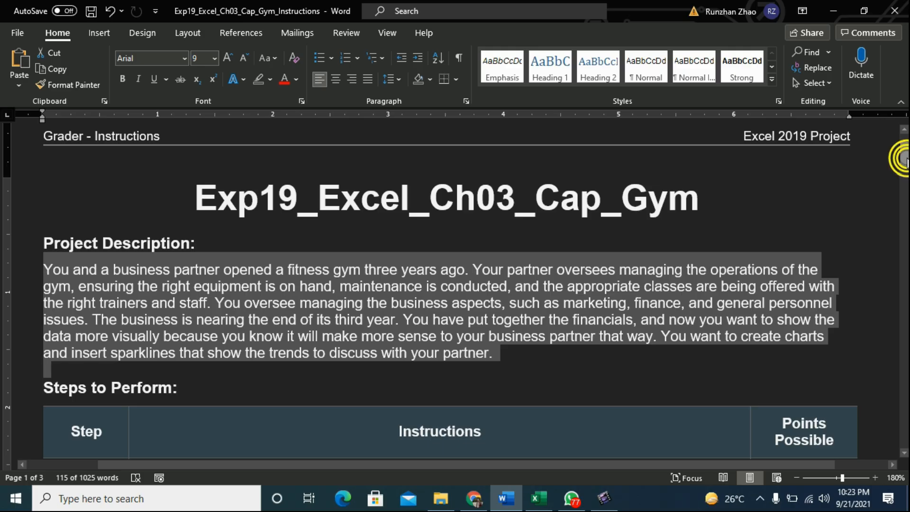
- Read the project description and step 2 of the gym instructions about the pie chart
drag(906, 163, 906, 172)
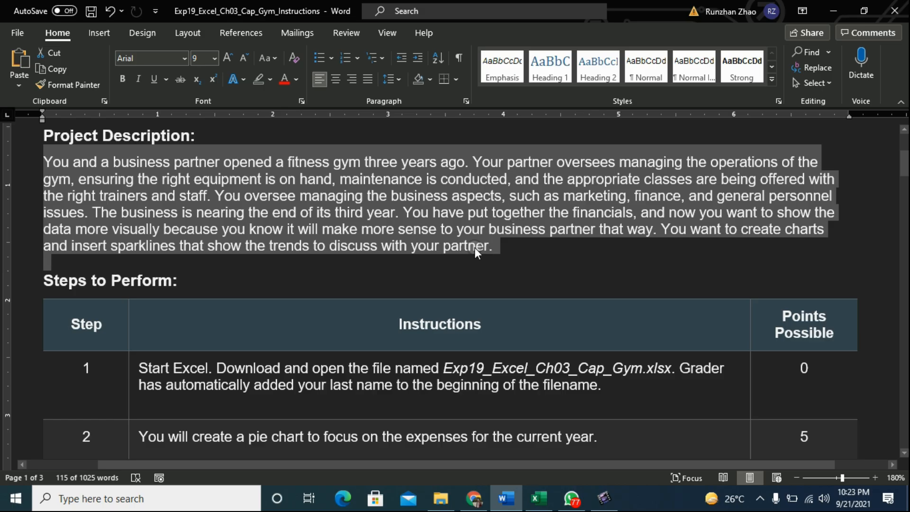
drag(902, 156, 902, 179)
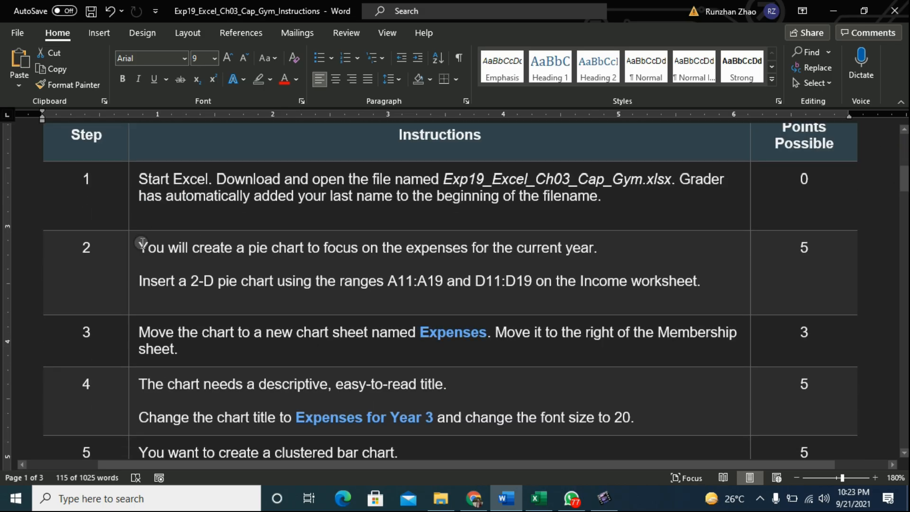
drag(142, 243, 702, 280)
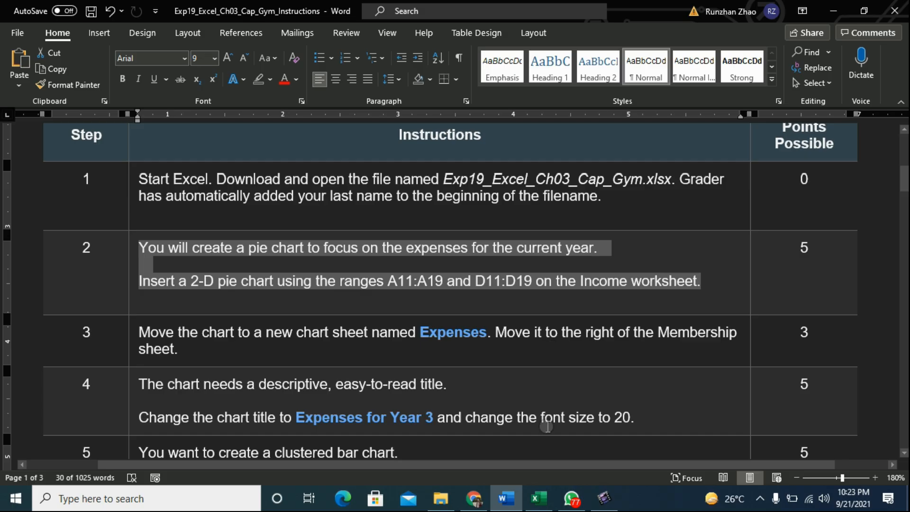
- Switch to Excel and insert a 2-D pie chart from A11:A19 and D11:D19 on the Income sheet, placing it beside the data
click(539, 498)
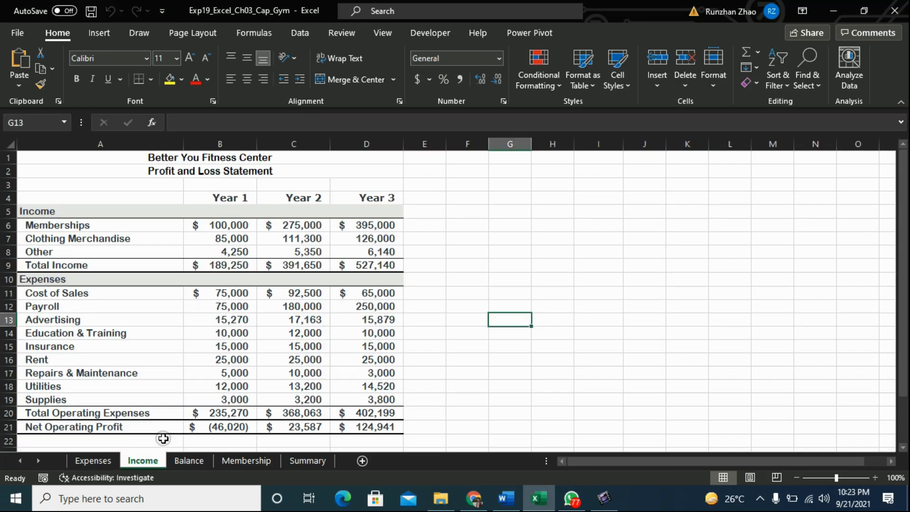
drag(61, 292, 66, 397)
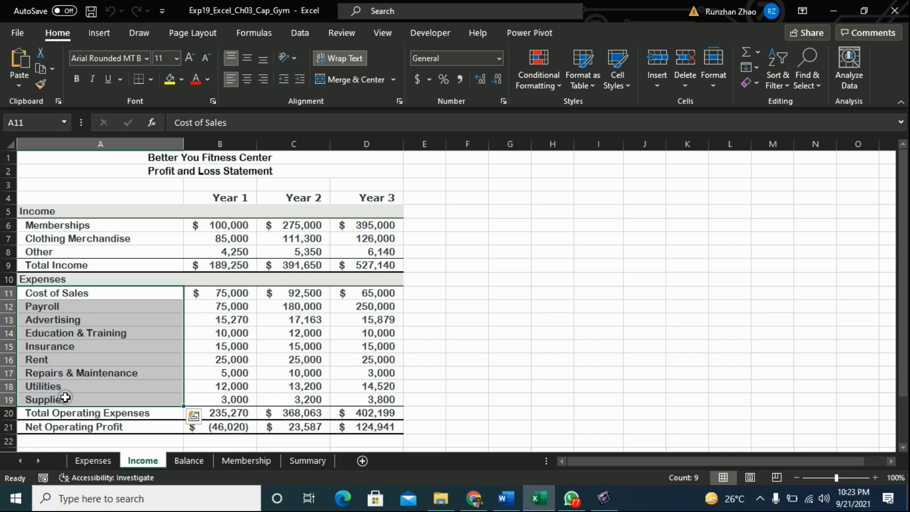
drag(347, 291, 349, 403)
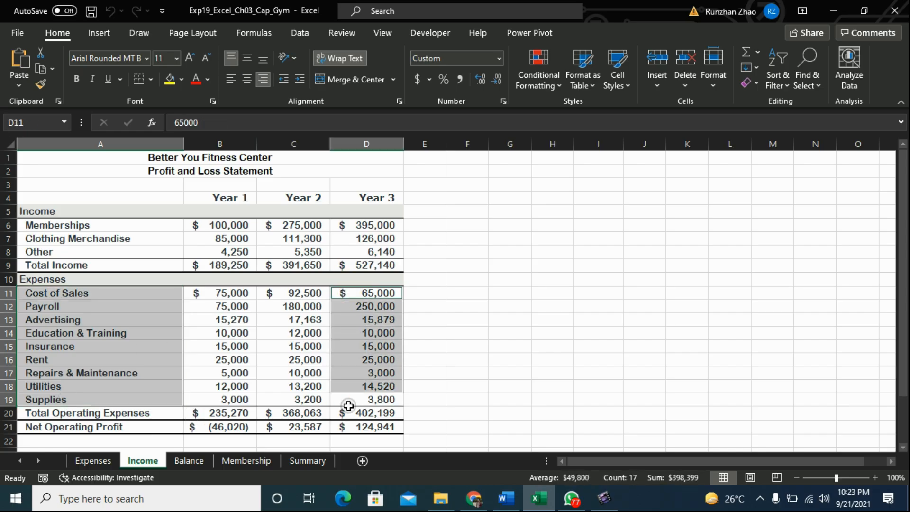
click(523, 320)
drag(135, 295, 127, 399)
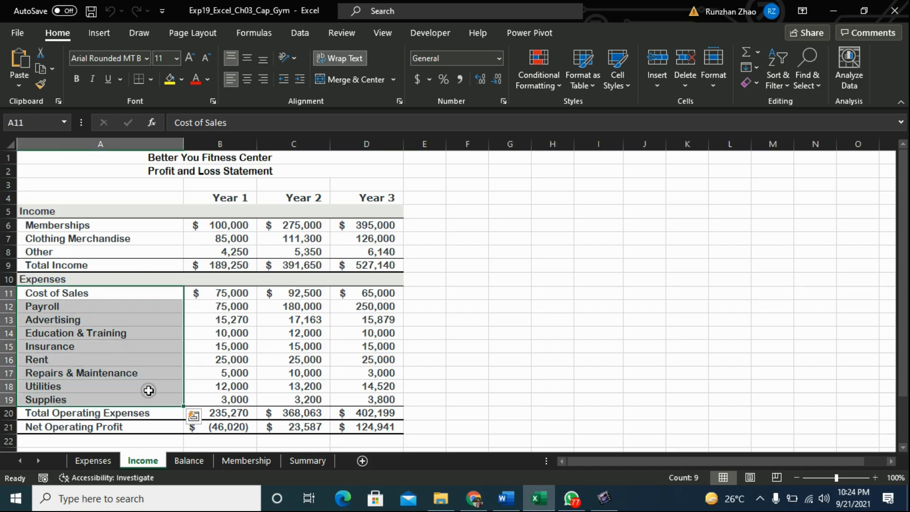
drag(356, 294, 355, 401)
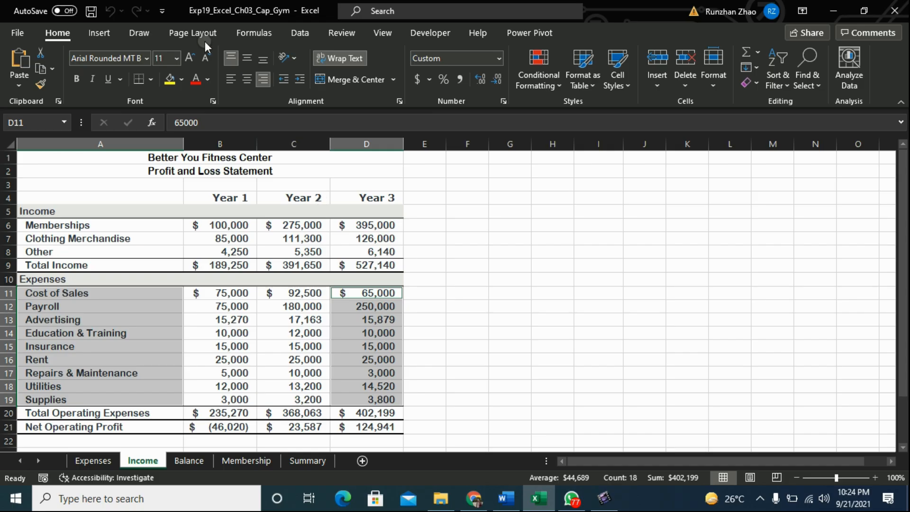
click(98, 35)
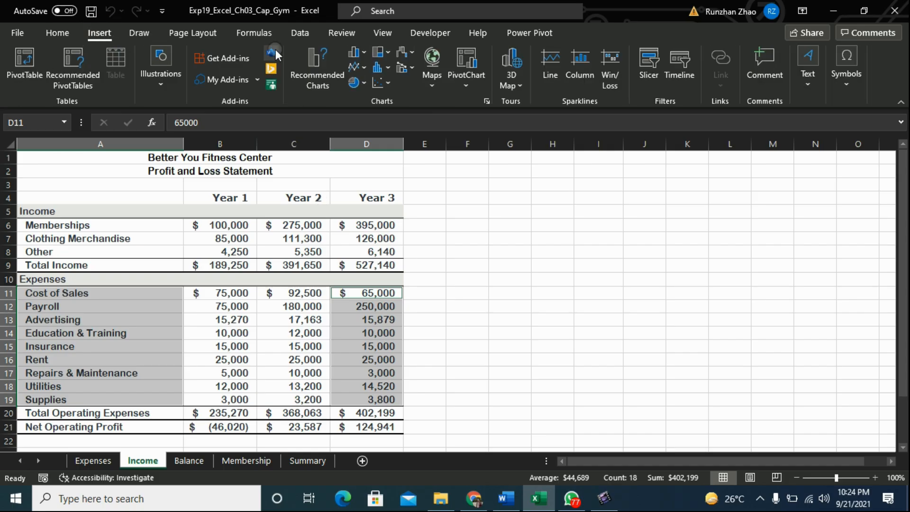
click(365, 84)
click(365, 127)
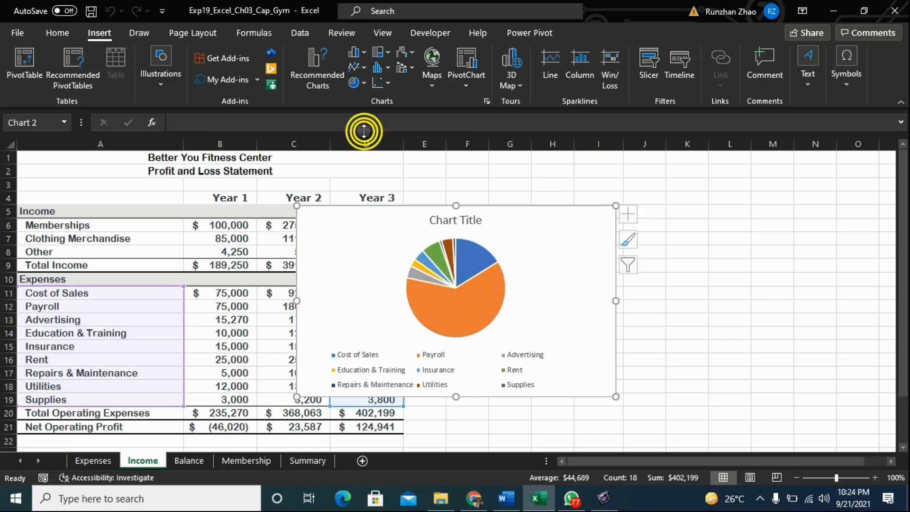
drag(408, 235, 575, 234)
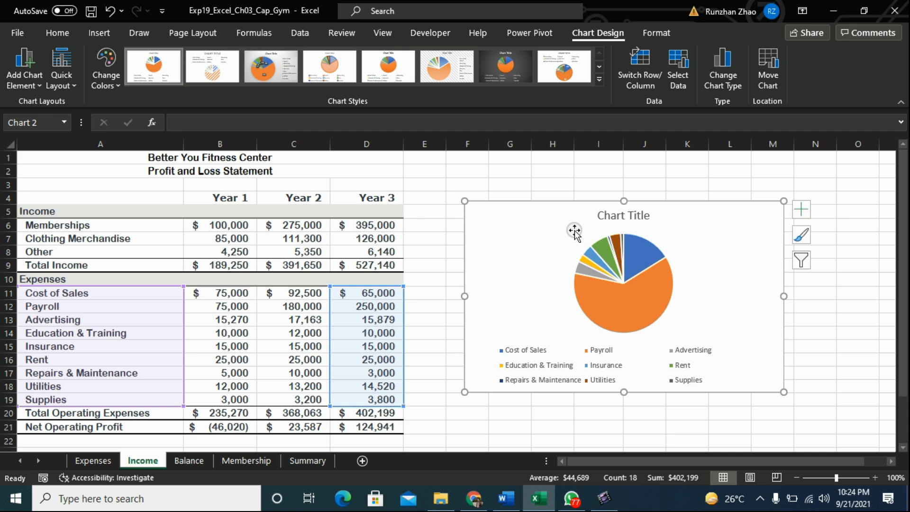
- Switch to the Word instructions and copy the chart sheet name "Expenses" from step 3
click(506, 498)
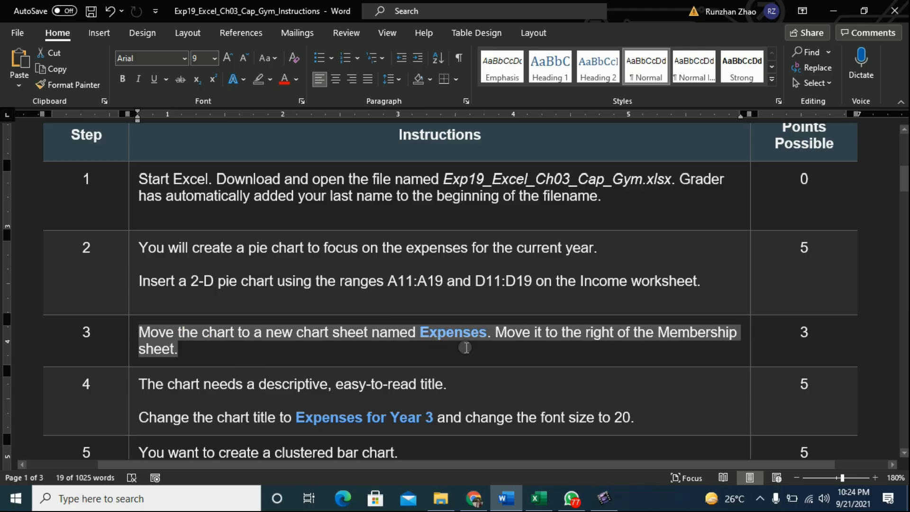
click(464, 347)
double_click(441, 331)
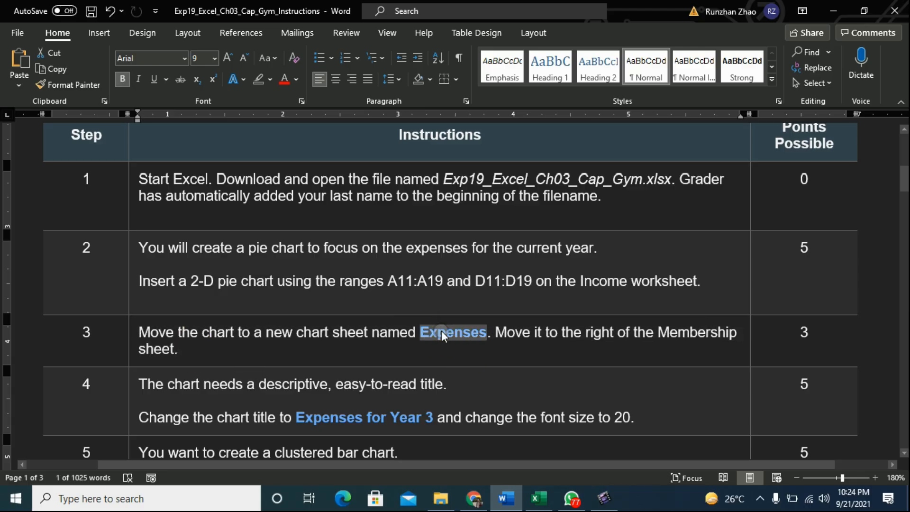
right_click(441, 330)
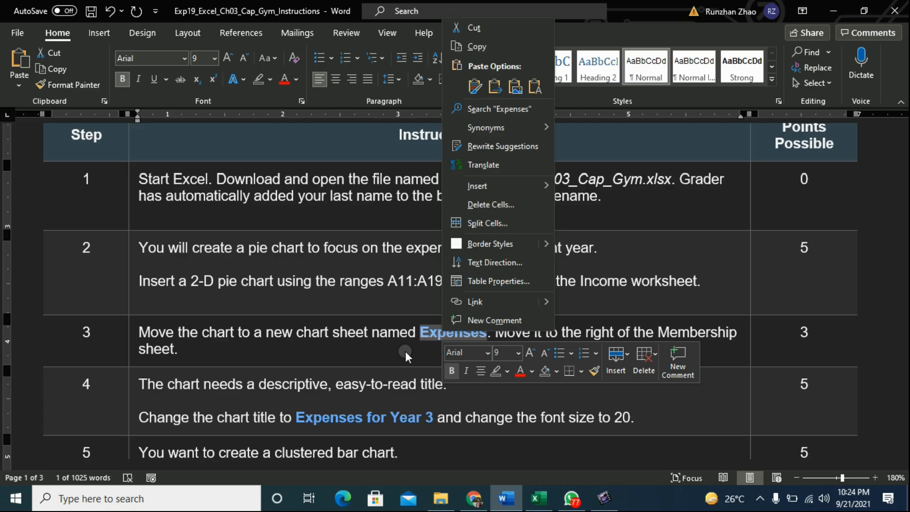
click(474, 46)
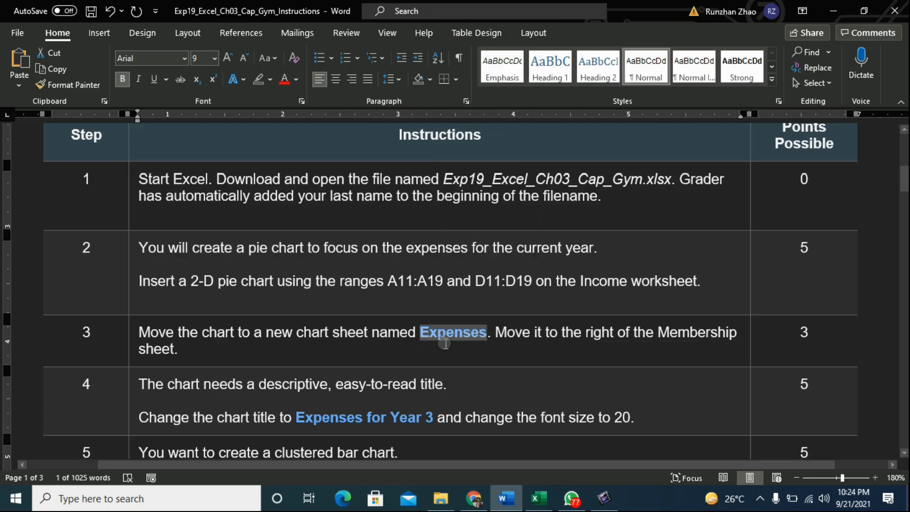
click(443, 347)
- Return to Excel and move the pie chart to a new chart sheet named "Expenses 1"
click(543, 508)
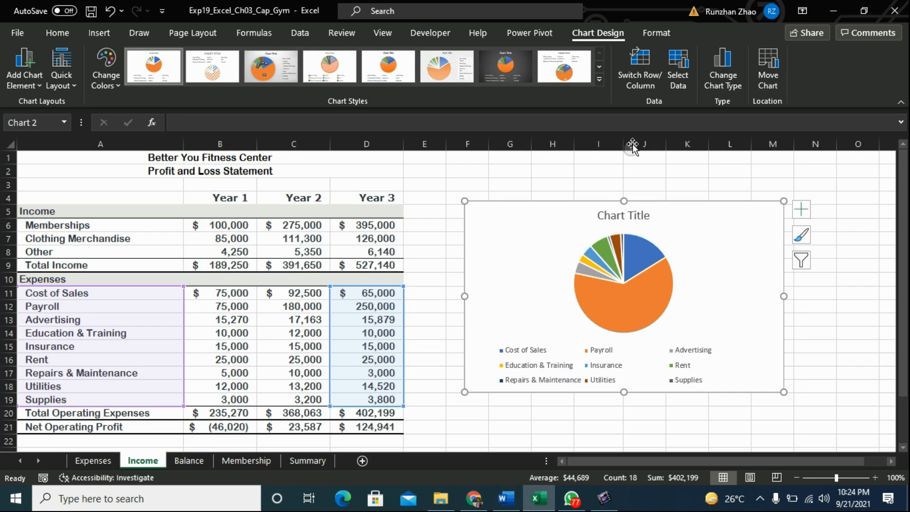
click(767, 71)
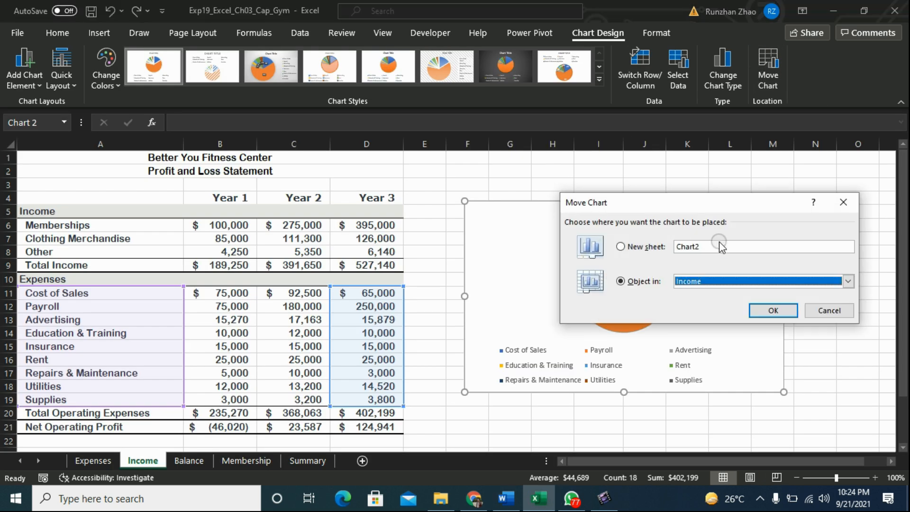
click(621, 246)
key(ctrl+v)
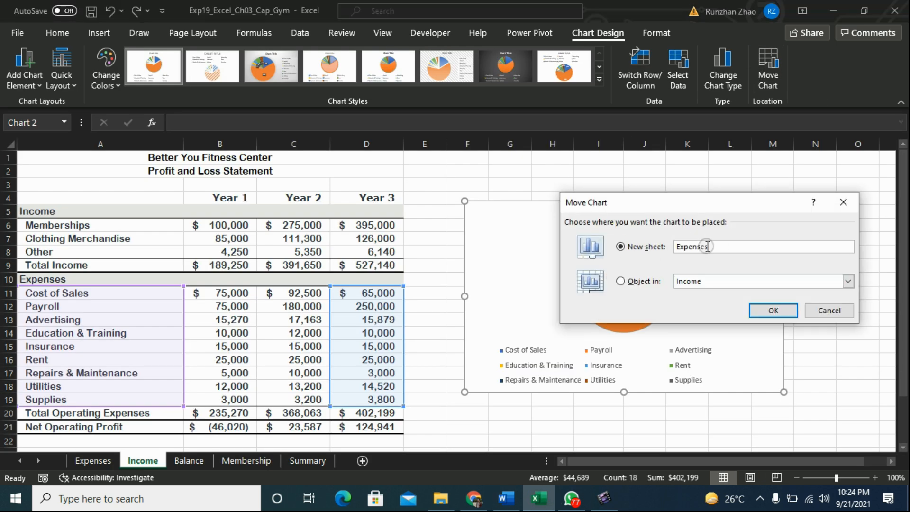
click(776, 310)
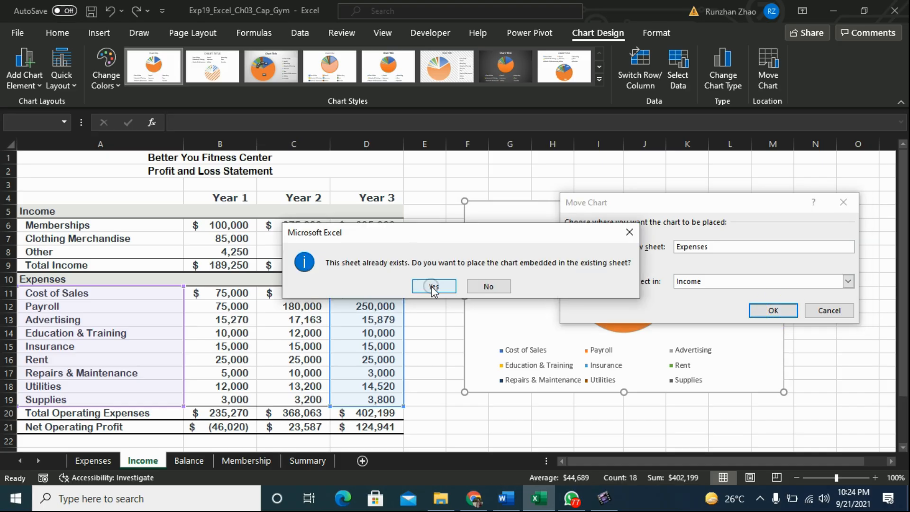
click(629, 232)
click(716, 245)
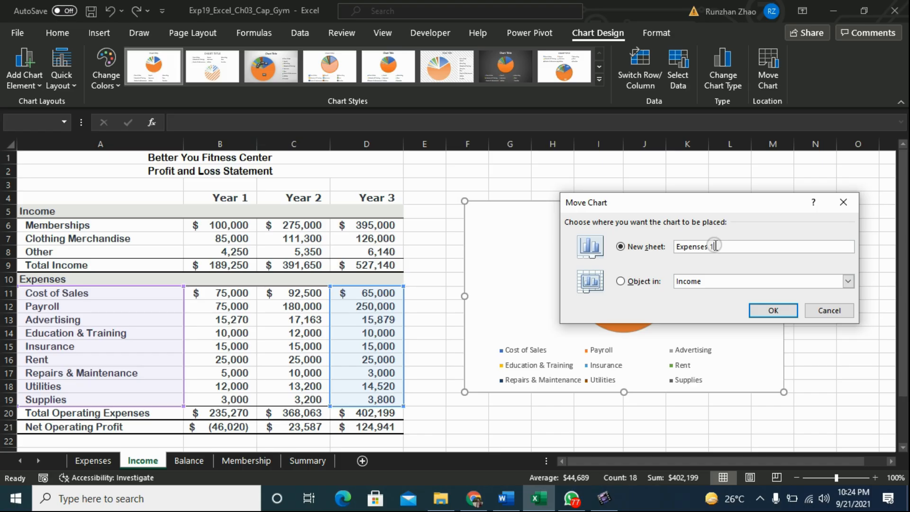
click(774, 310)
mouse_move(399, 273)
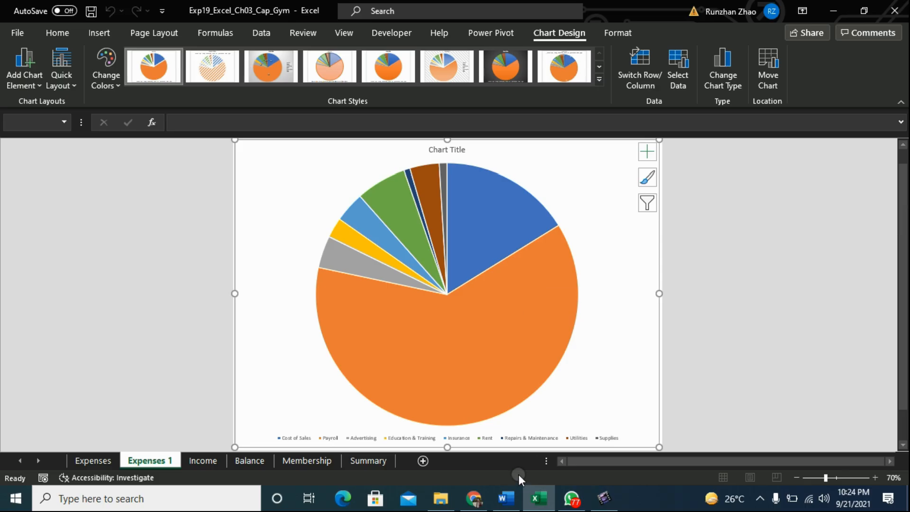
- Switch to the Word instructions, review step 4 and copy the chart title text "Expenses for Year 3"
click(506, 498)
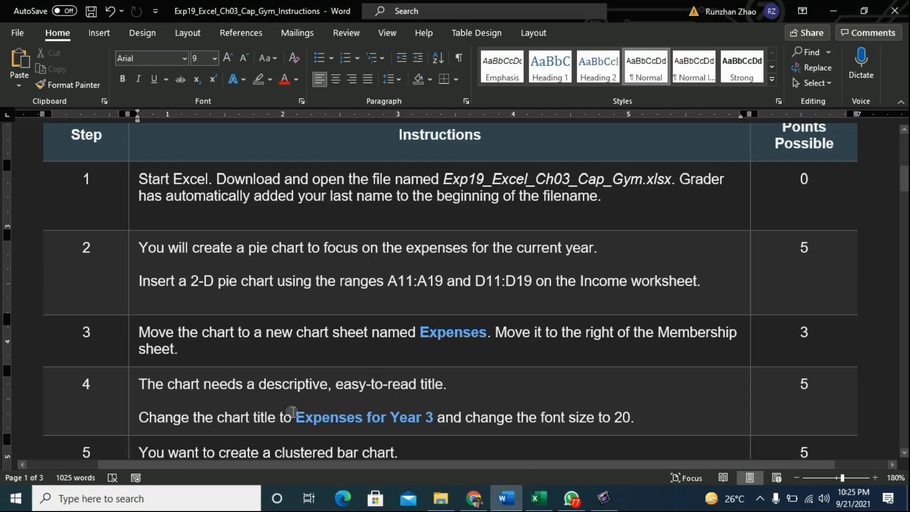
drag(142, 382, 637, 417)
drag(904, 172, 905, 186)
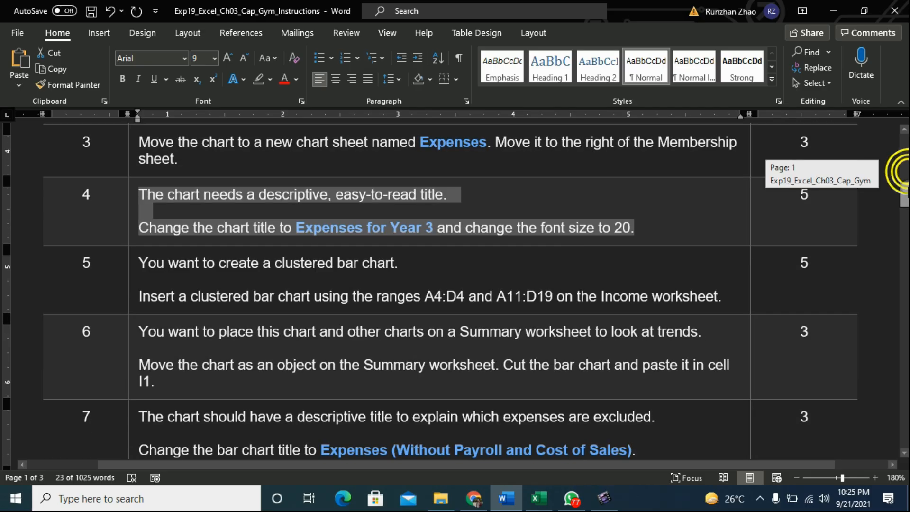
double_click(345, 229)
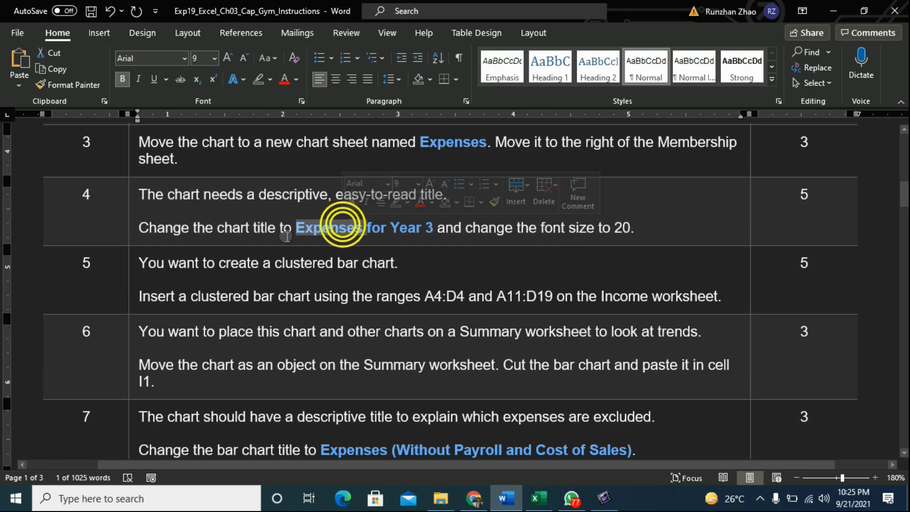
click(293, 229)
drag(293, 229, 396, 228)
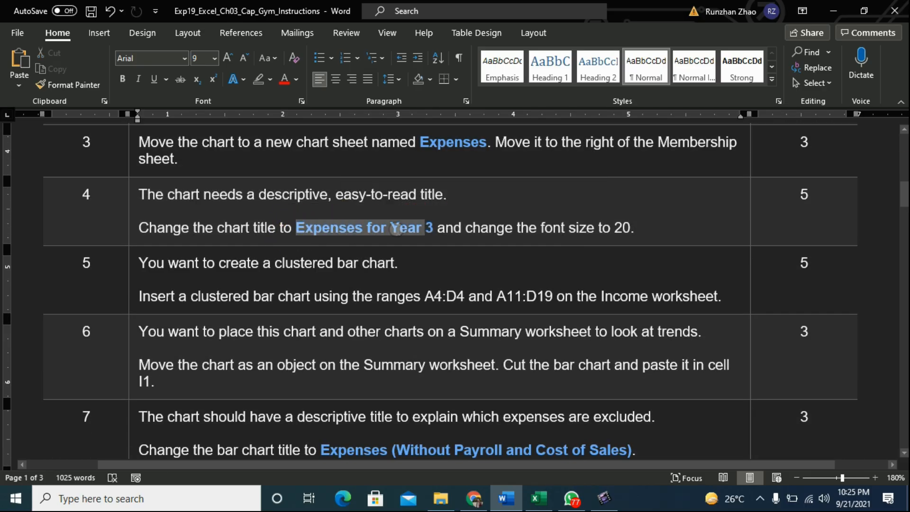
right_click(430, 229)
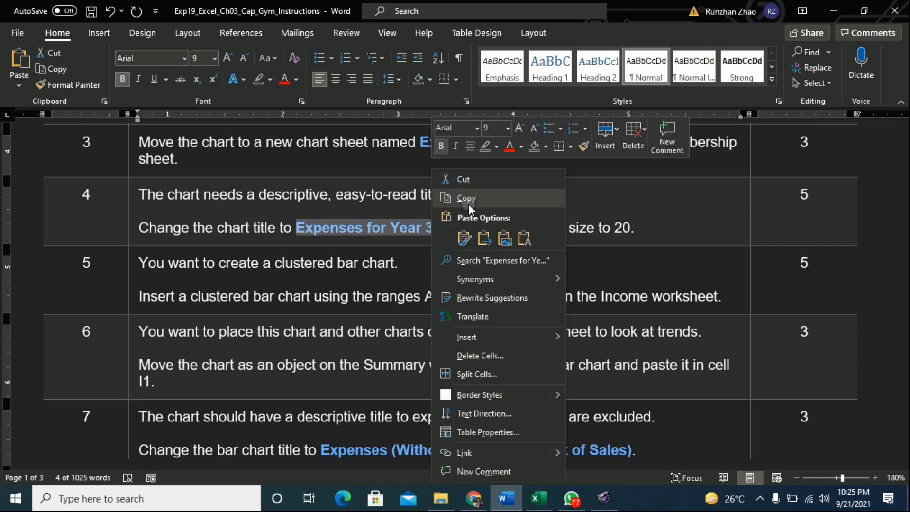
click(468, 198)
click(446, 235)
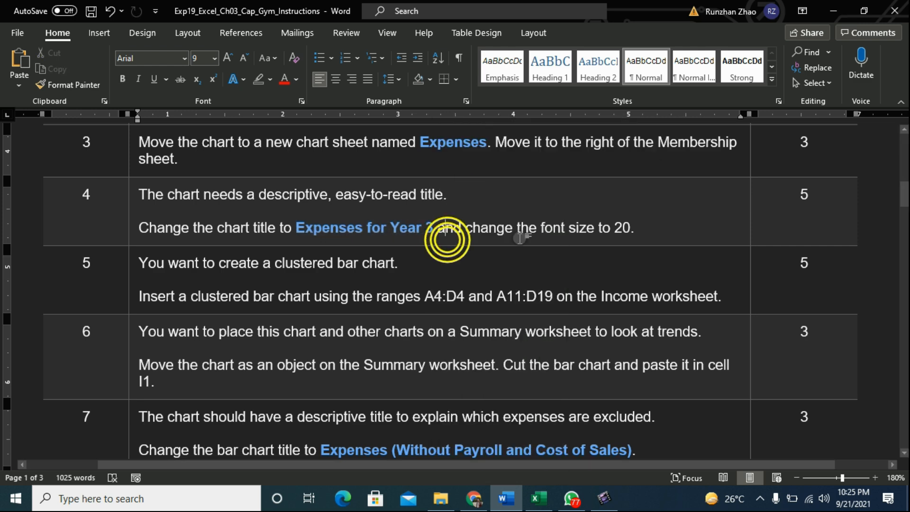
- Return to Excel and change the pie chart's title to "Expenses for Year 3"
click(536, 498)
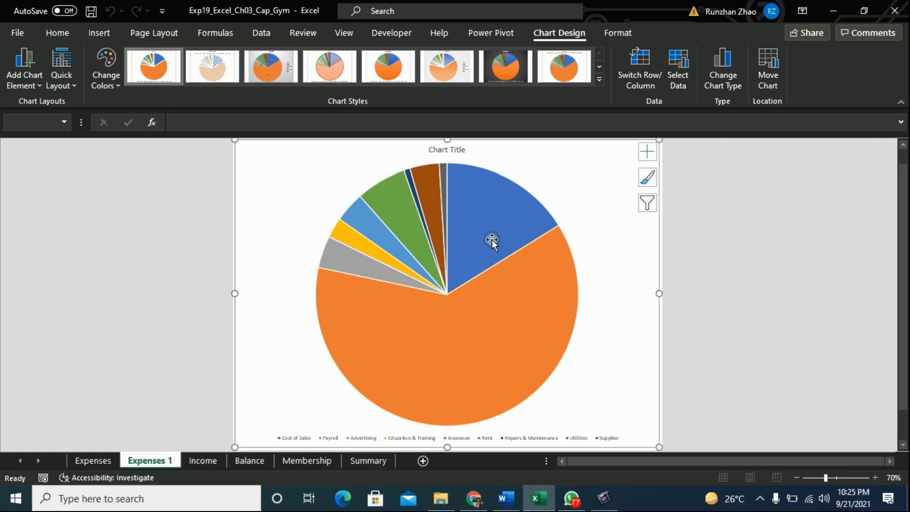
click(452, 148)
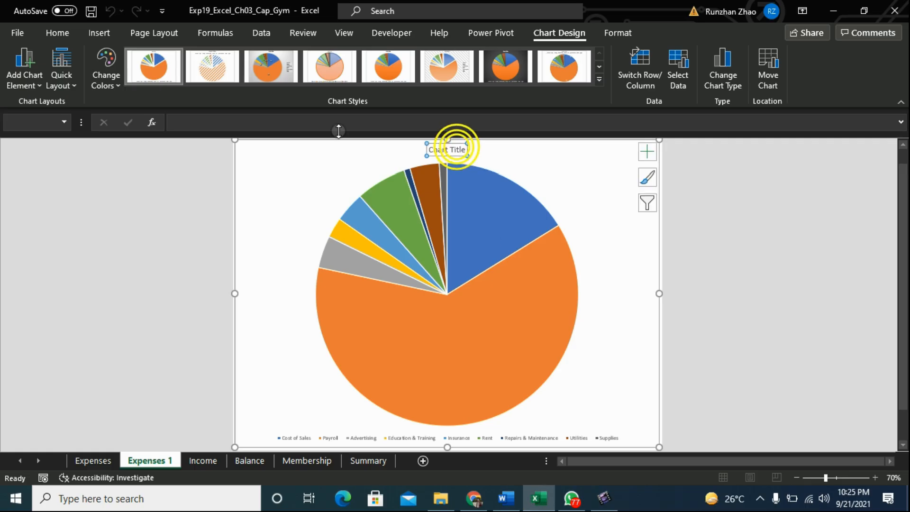
click(303, 121)
key(ctrl+v)
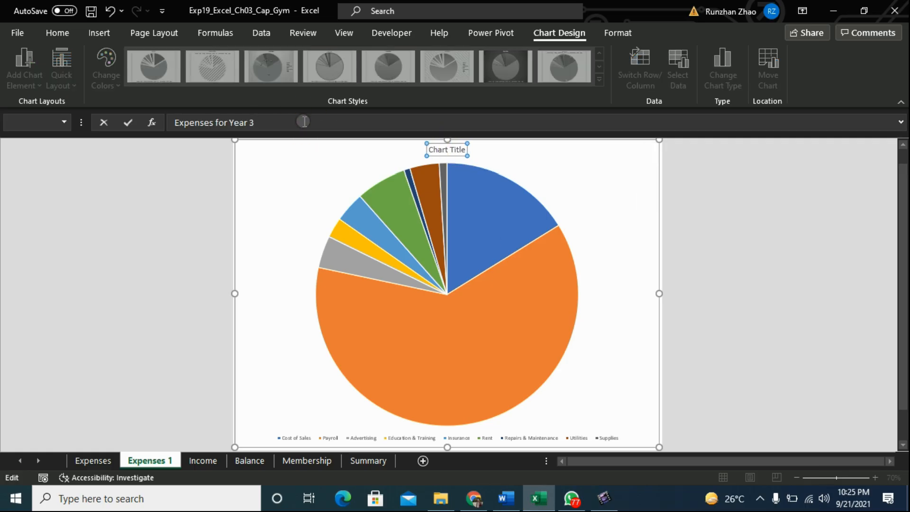
key(Return)
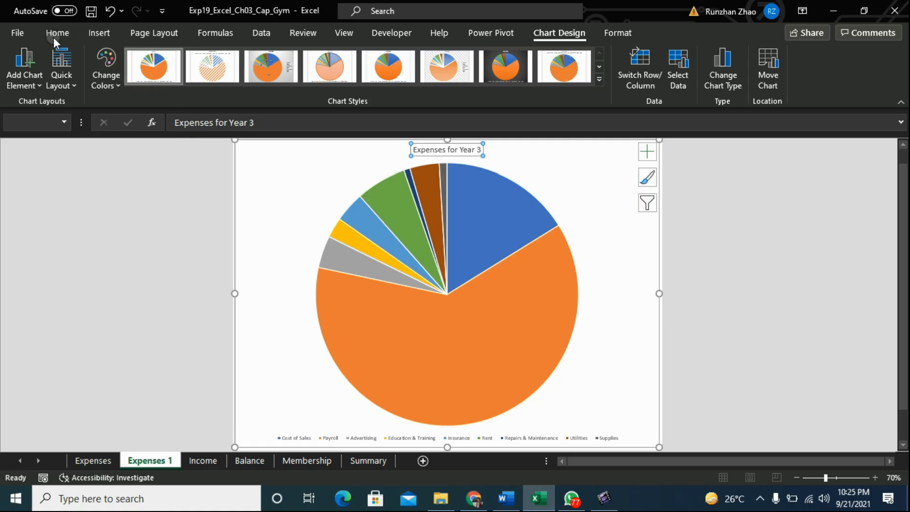
- Set the pie chart title's font size to 20 and deselect the chart
click(50, 33)
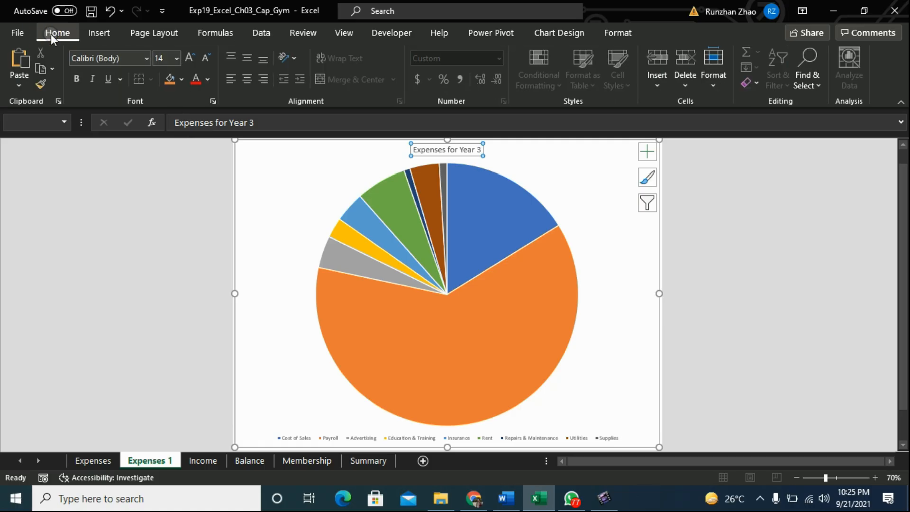
click(176, 58)
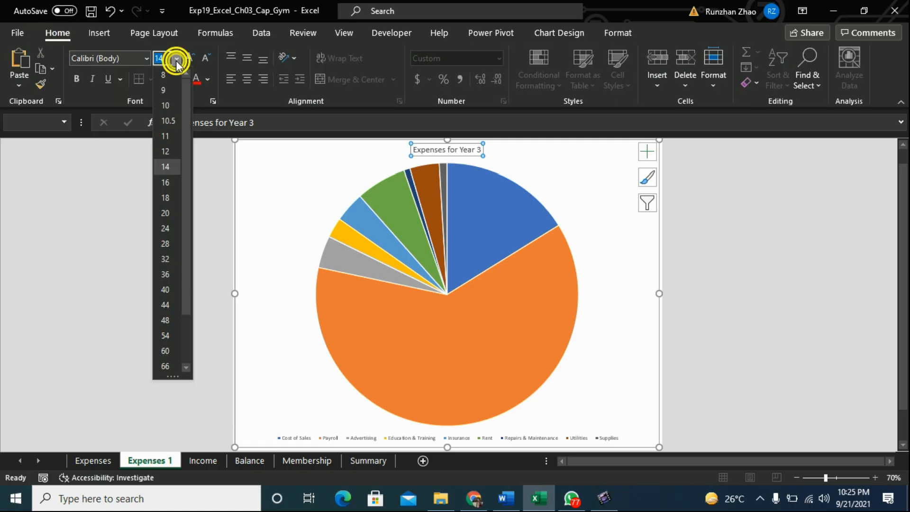
click(165, 212)
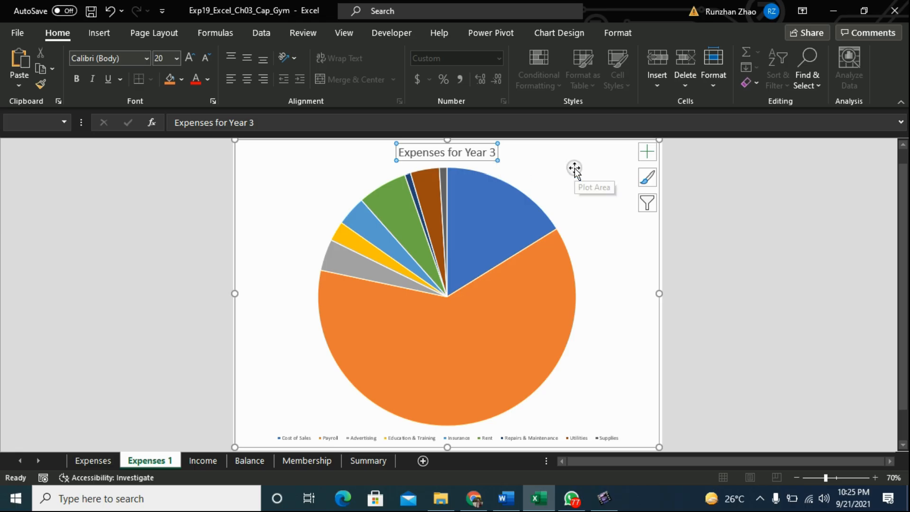
click(688, 237)
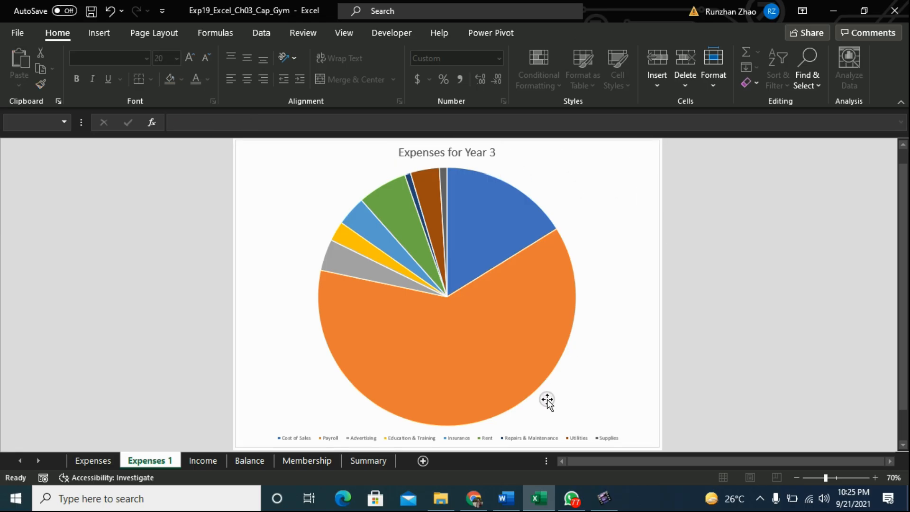
- Switch to the Word instructions and review step 9 about the pie chart's legend and data labels
click(506, 499)
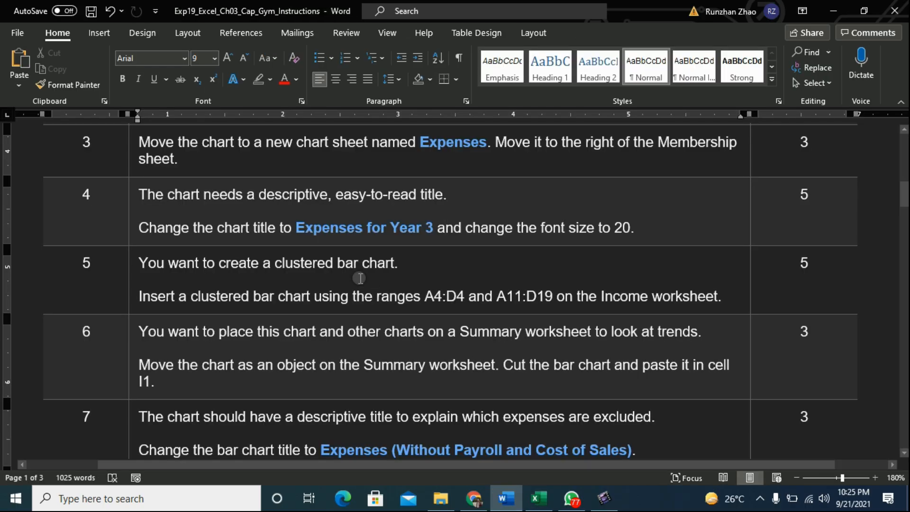
drag(904, 195, 899, 268)
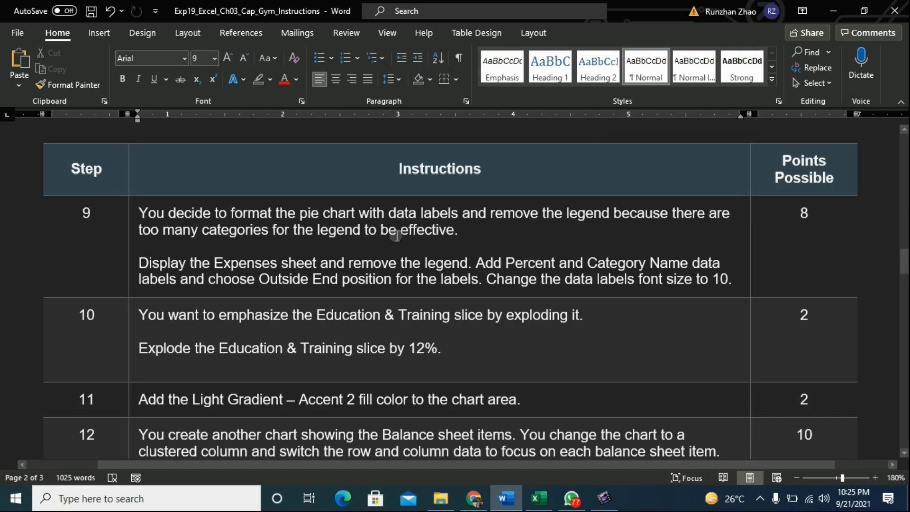
drag(141, 213, 735, 279)
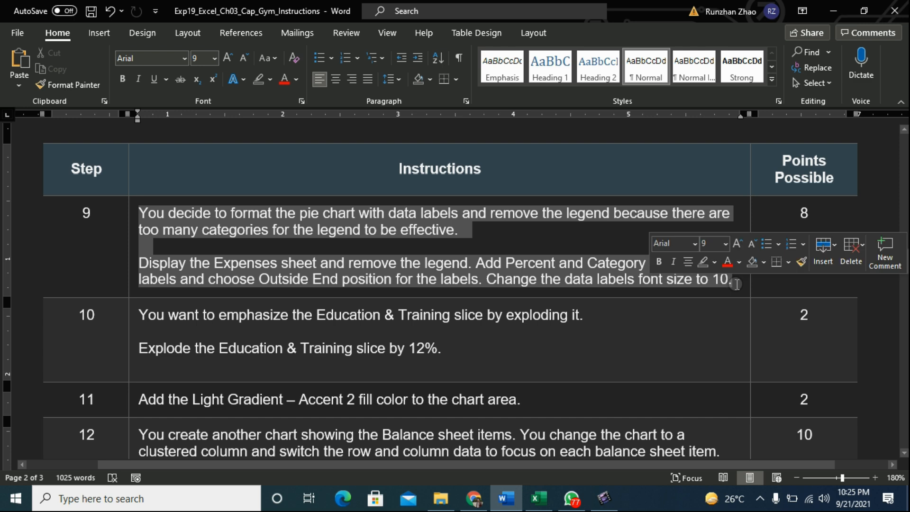
click(168, 265)
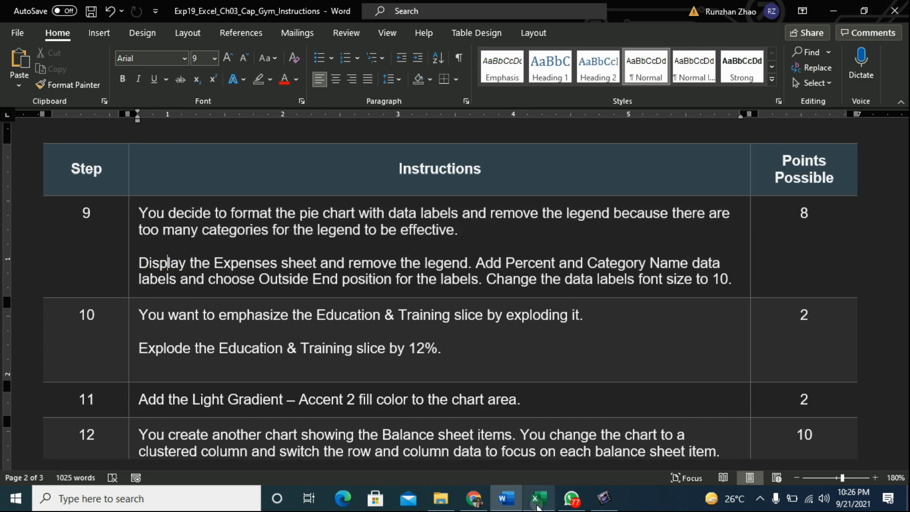
- Return to Excel and remove the legend from the pie chart on the Expenses 1 sheet
click(538, 498)
click(593, 199)
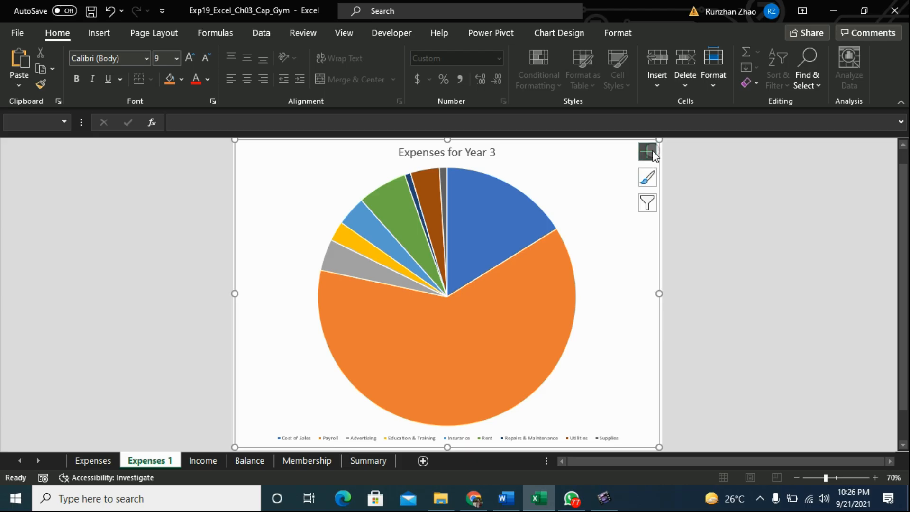
click(647, 152)
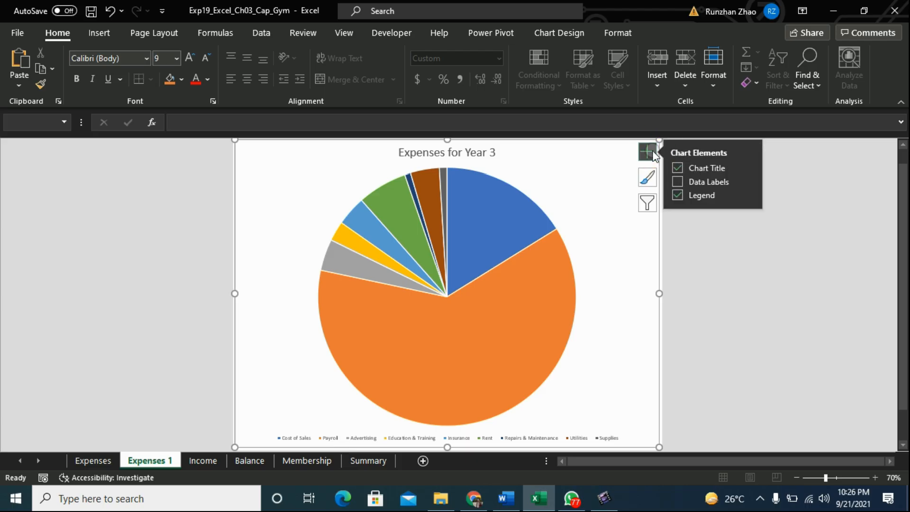
click(675, 196)
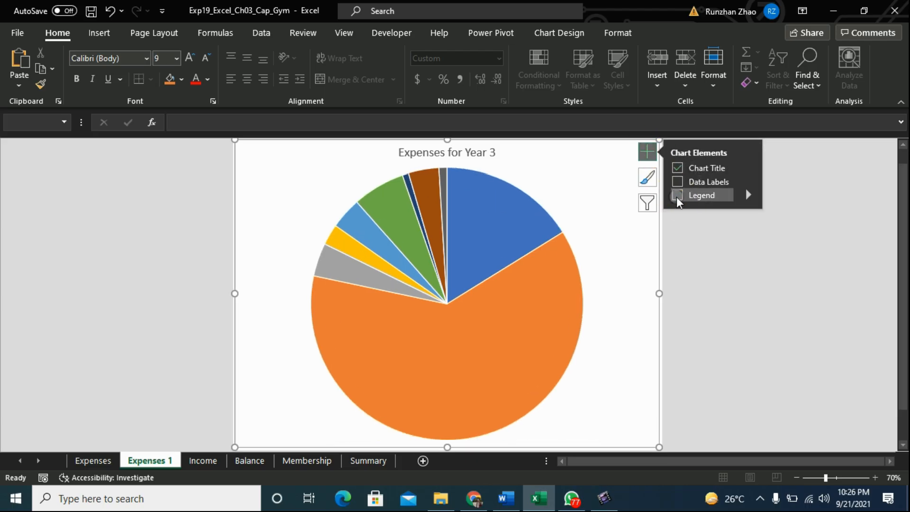
- Add data labels to the pie chart and include the category name in them
click(749, 180)
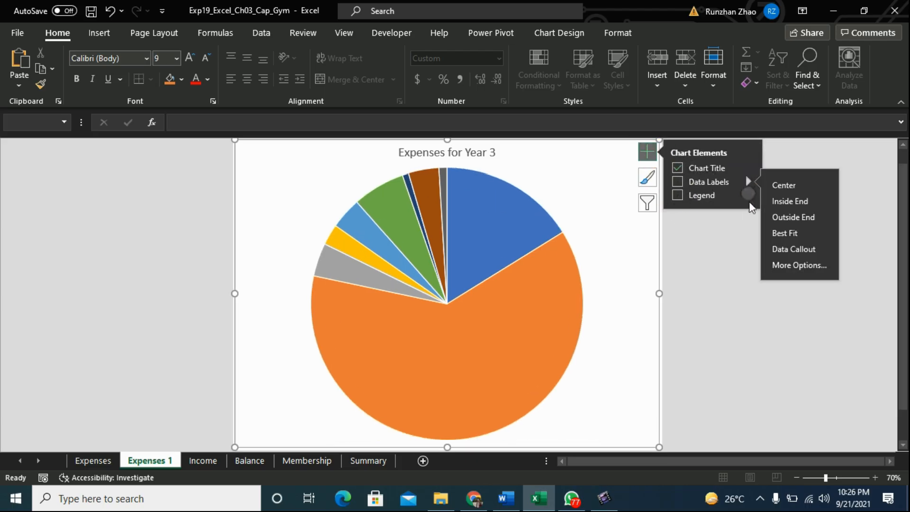
click(776, 268)
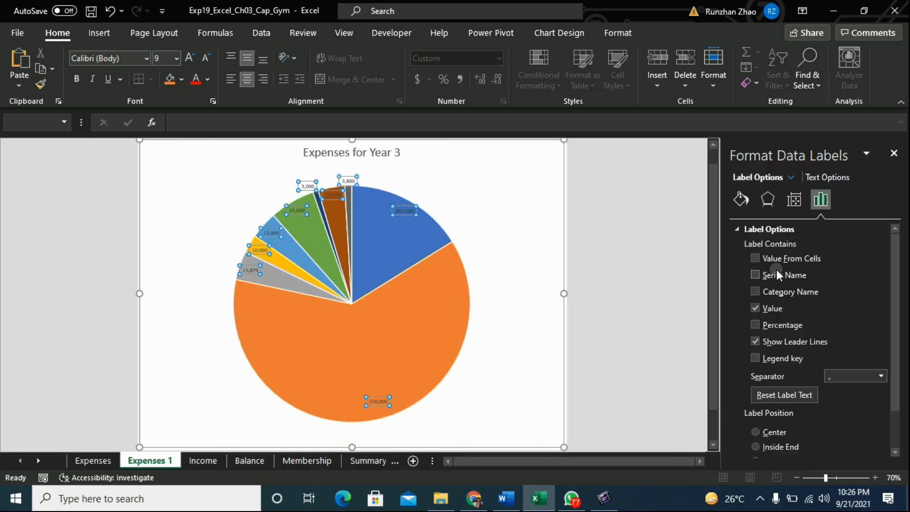
click(893, 285)
drag(893, 286, 890, 305)
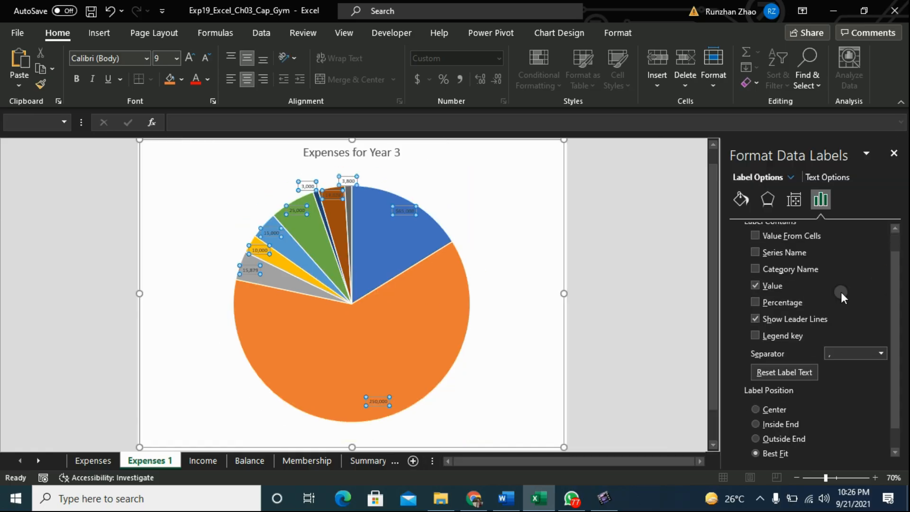
click(755, 269)
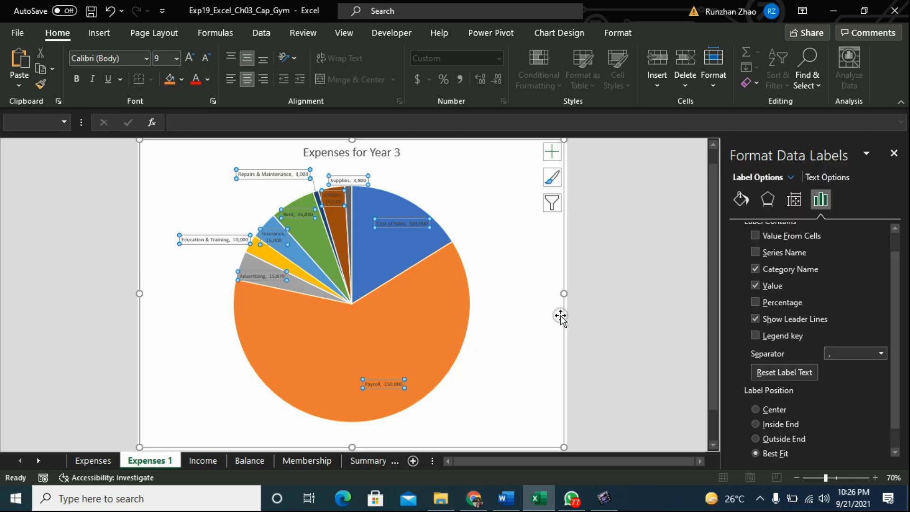
- Switch to the Word instructions and recheck the data label contents and position required in step 9
click(506, 498)
click(544, 263)
drag(475, 262, 485, 282)
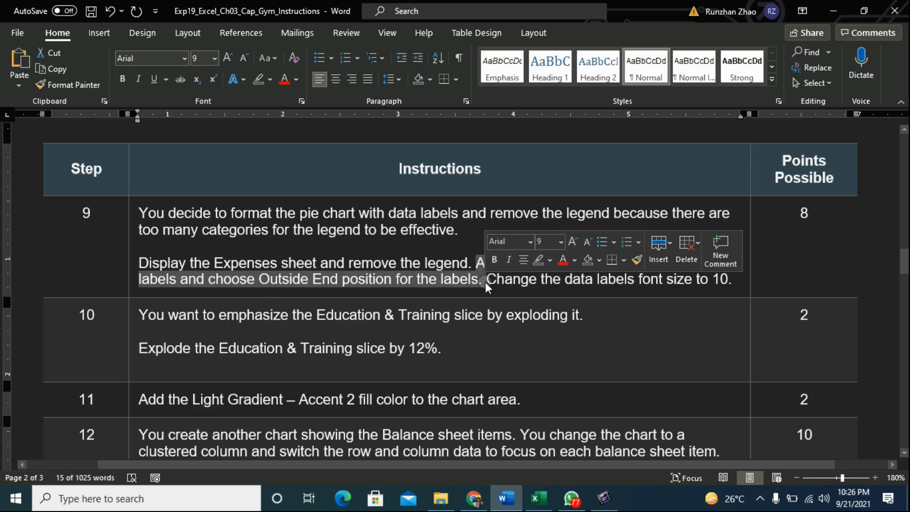
click(485, 283)
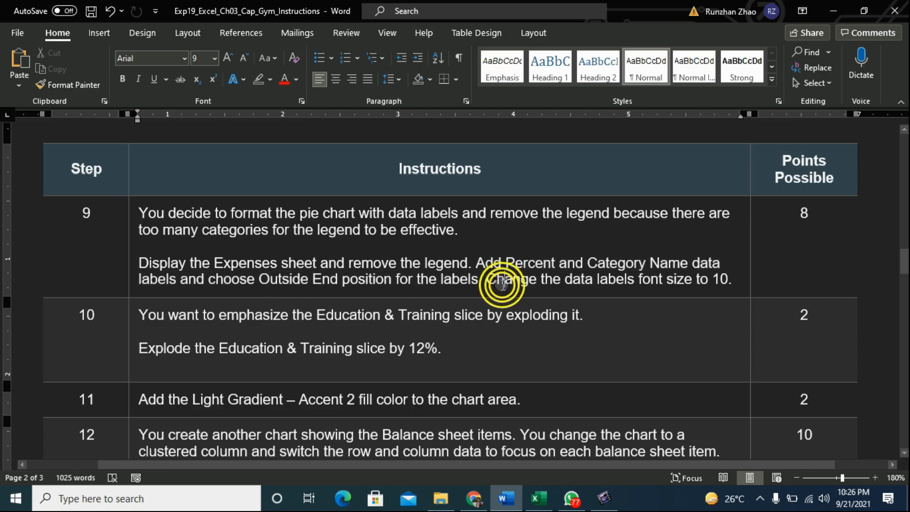
- Return to Excel, add the percentage to the pie chart's data labels and position them at Outside End
click(535, 425)
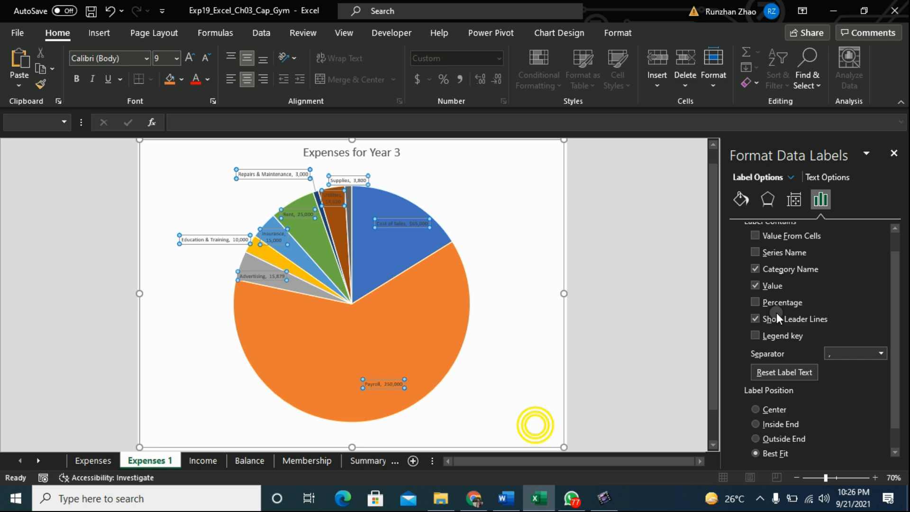
click(755, 299)
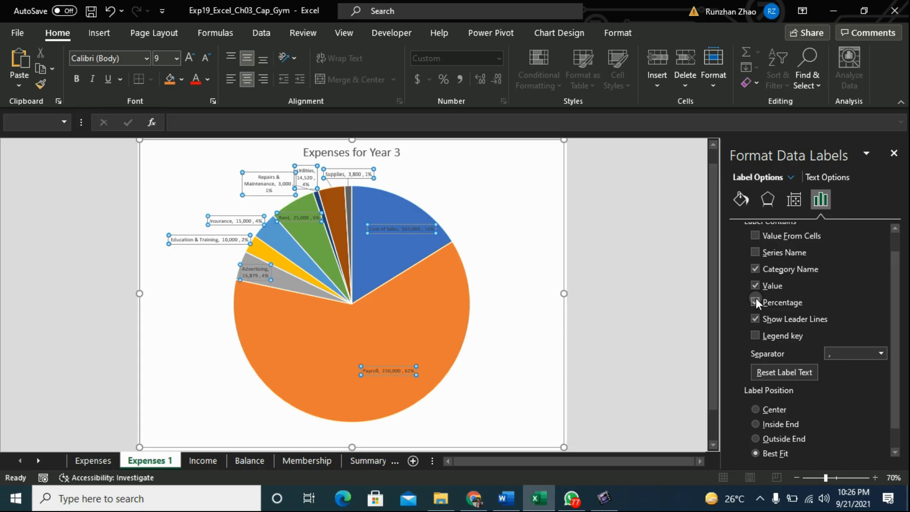
click(755, 439)
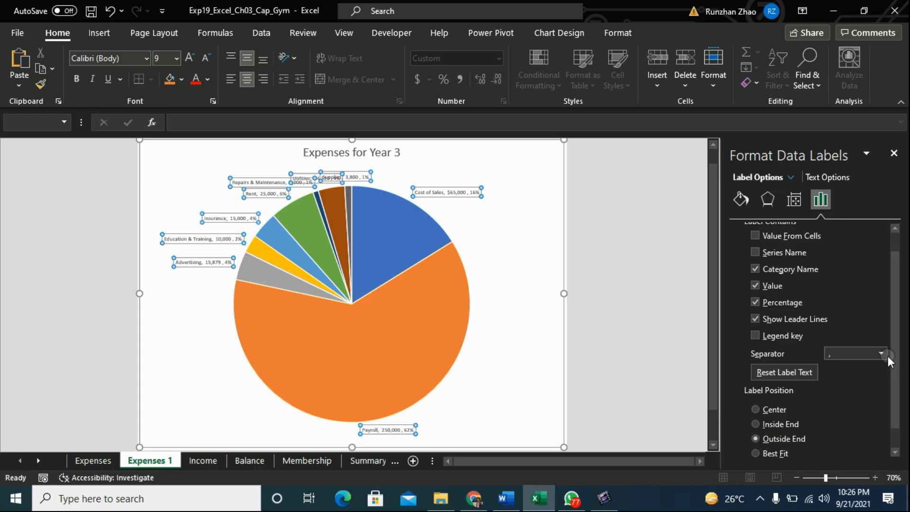
drag(895, 355, 895, 369)
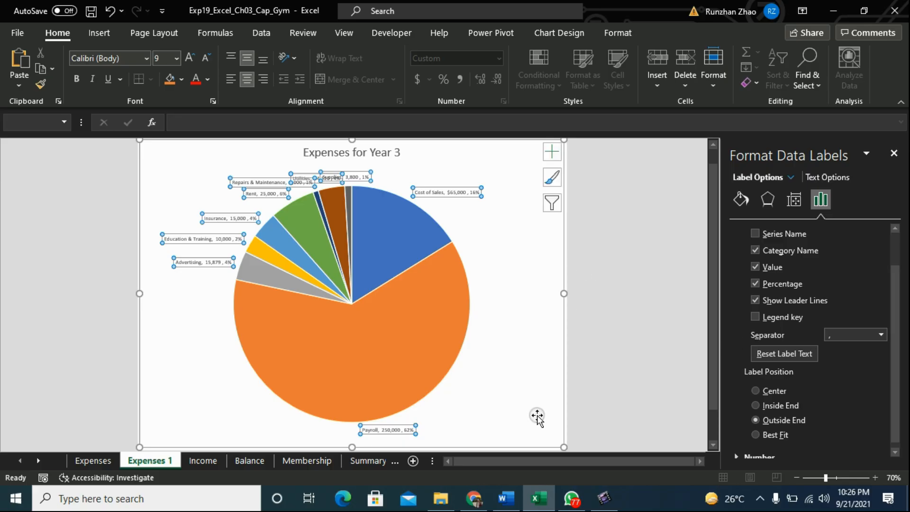
- Check the label font size in step 9 of the Word instructions and set Excel's pie chart data labels to size 10
click(506, 499)
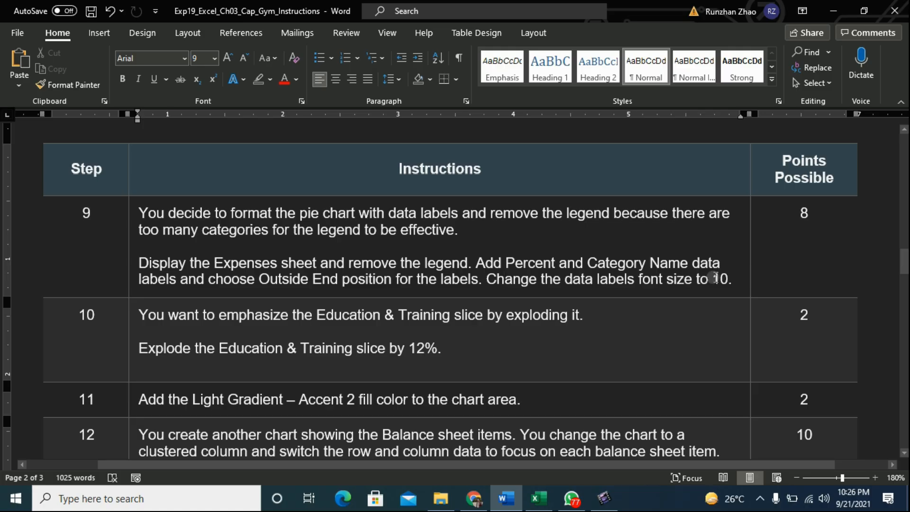
double_click(717, 276)
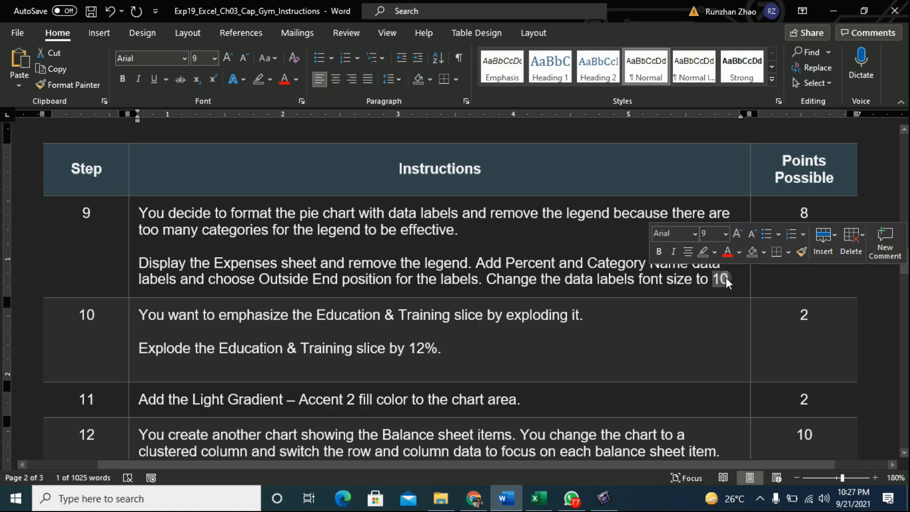
click(539, 498)
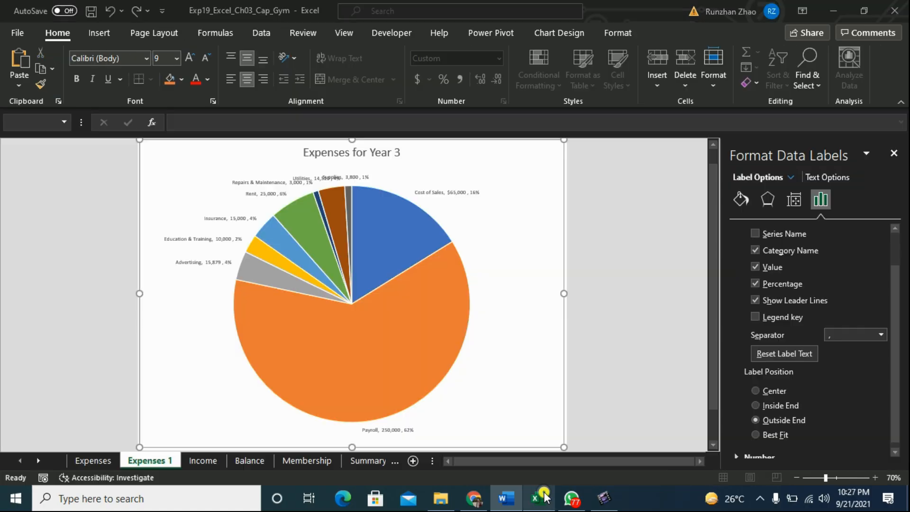
click(177, 59)
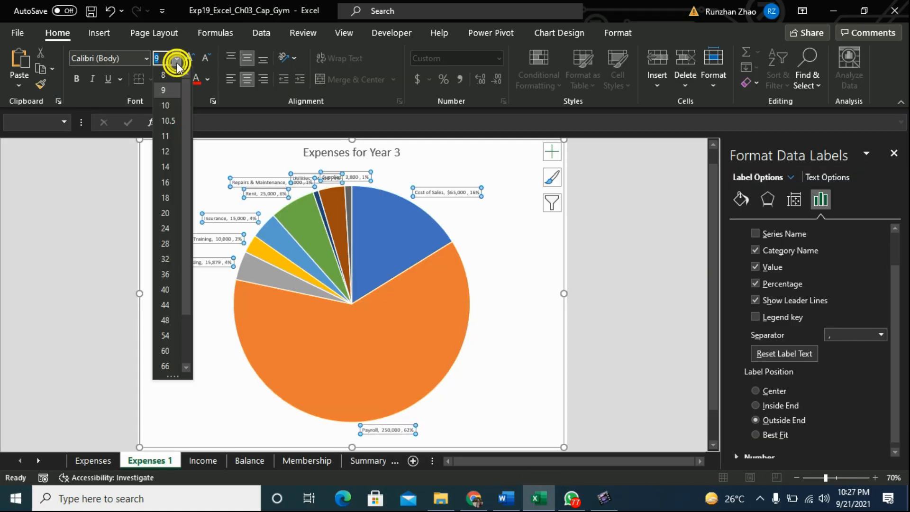
click(164, 106)
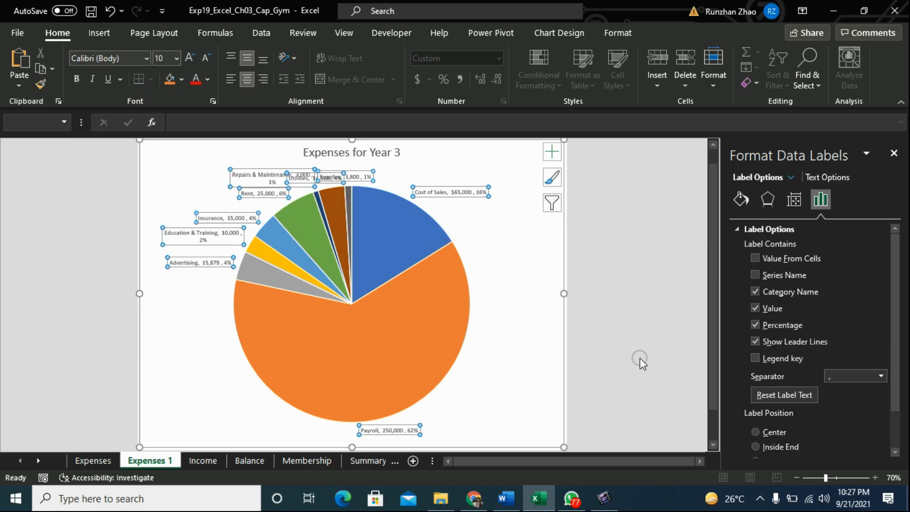
- Switch to the Word instructions and review step 10 about exploding the Education & Training slice
click(506, 498)
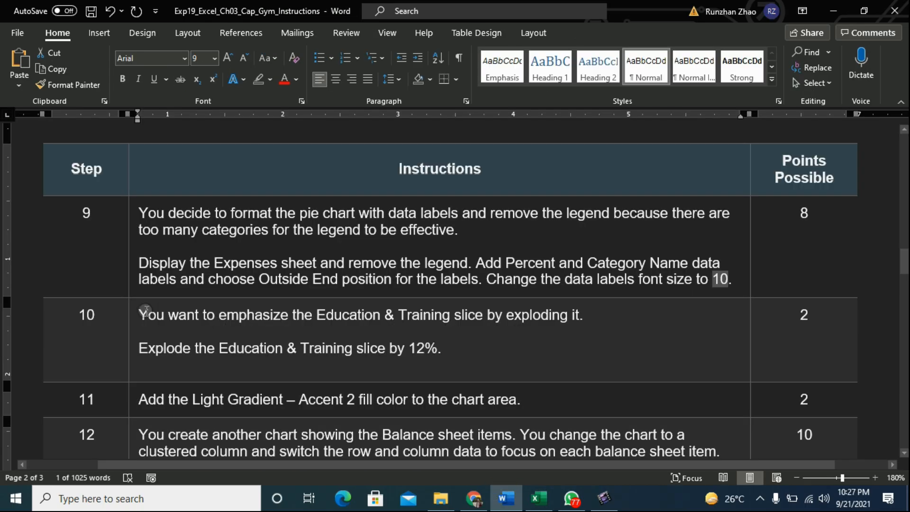
drag(138, 312, 492, 349)
click(492, 349)
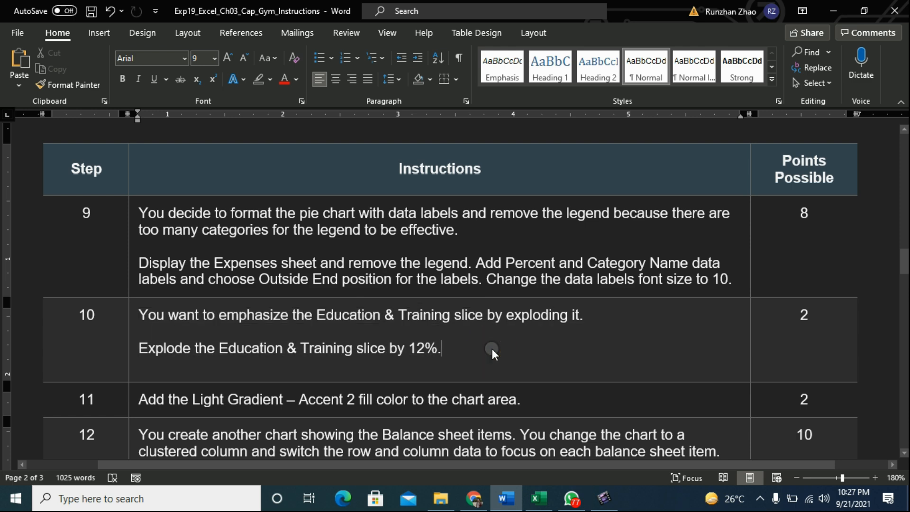
click(317, 314)
- Return to Excel, explode the pie chart's Education & Training slice by 12% and select the chart area
click(539, 498)
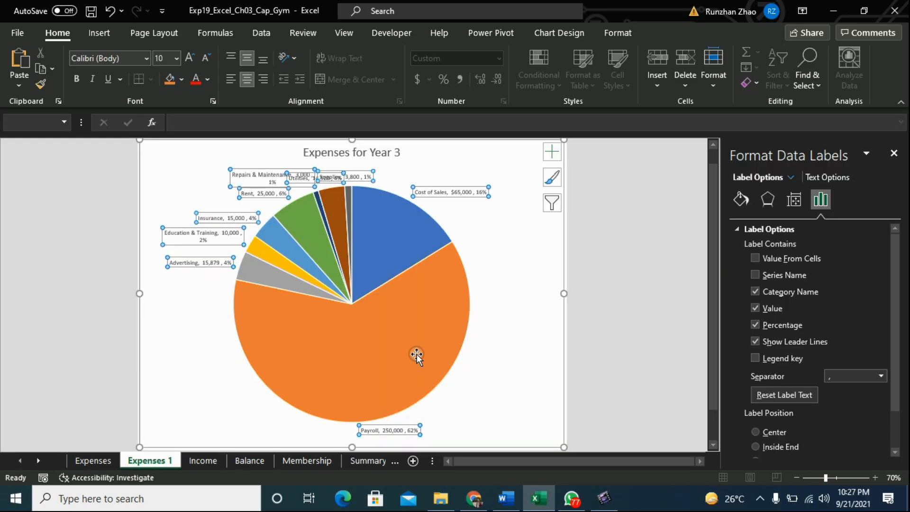
click(301, 270)
click(300, 270)
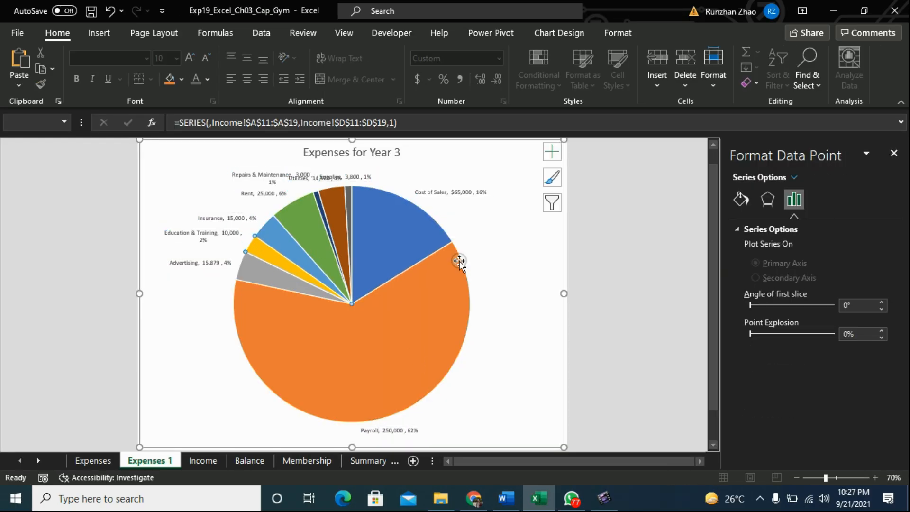
click(857, 335)
key(Return)
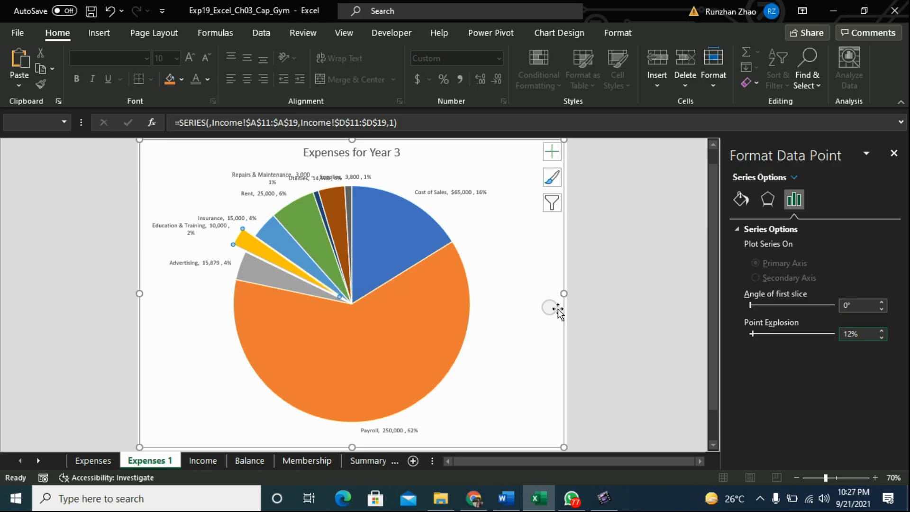
click(514, 324)
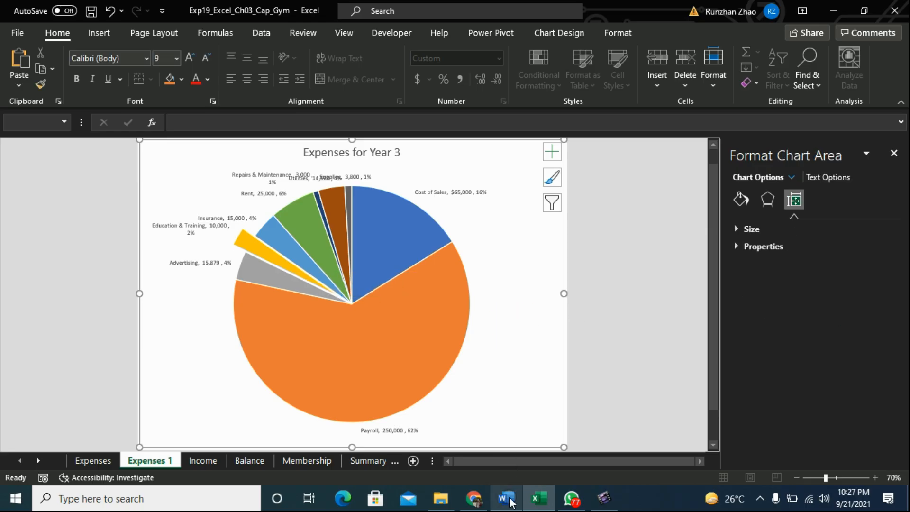
- Read step 11 in the Word instructions, return to Excel and apply a light orange gradient fill to the pie chart's chart area
click(511, 502)
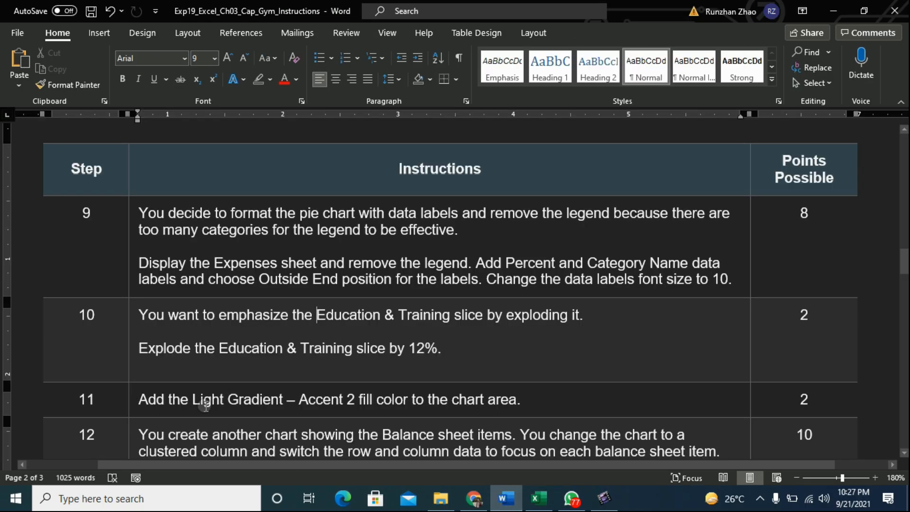
drag(524, 406, 160, 404)
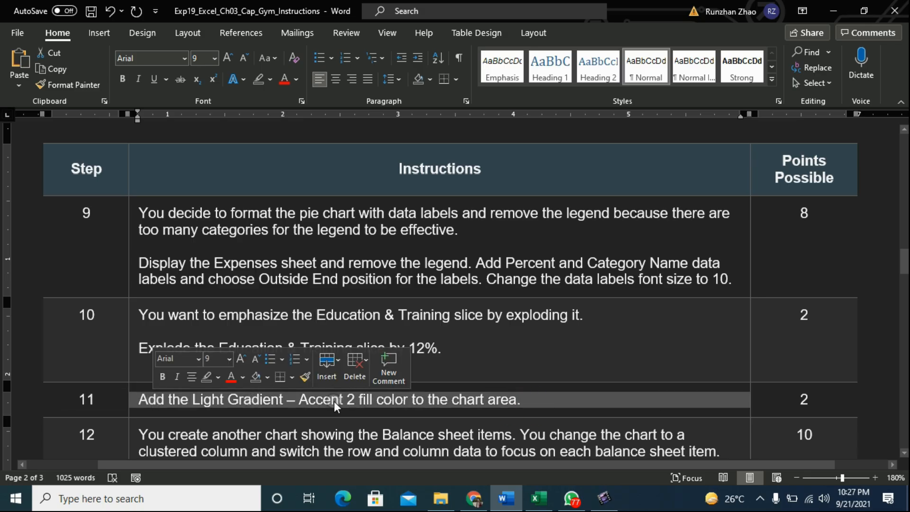
click(539, 498)
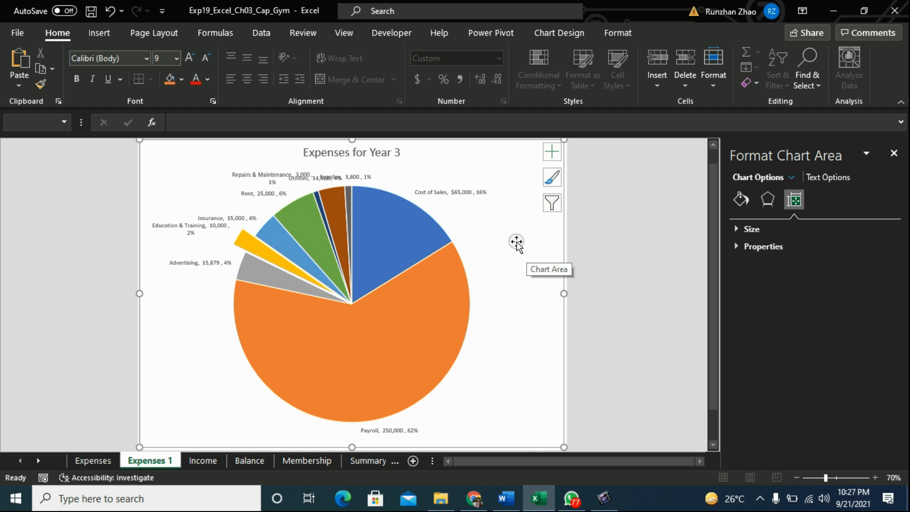
click(740, 201)
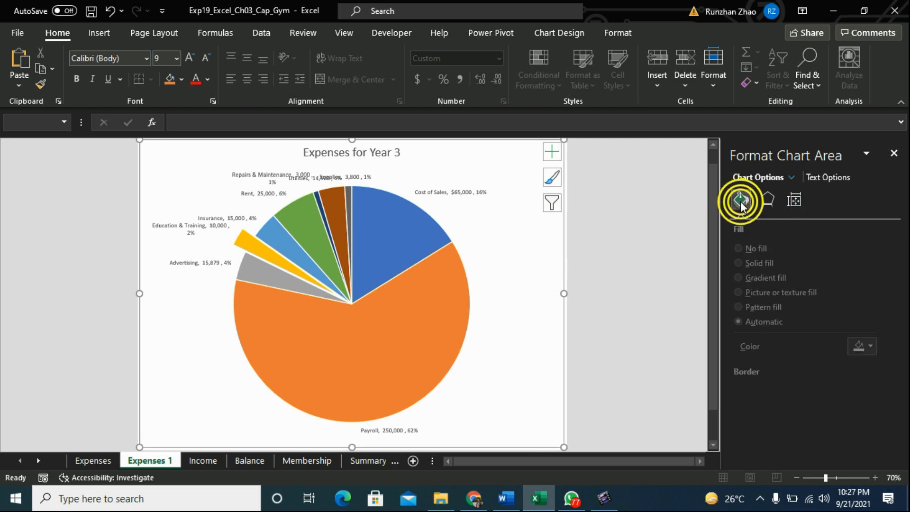
click(749, 278)
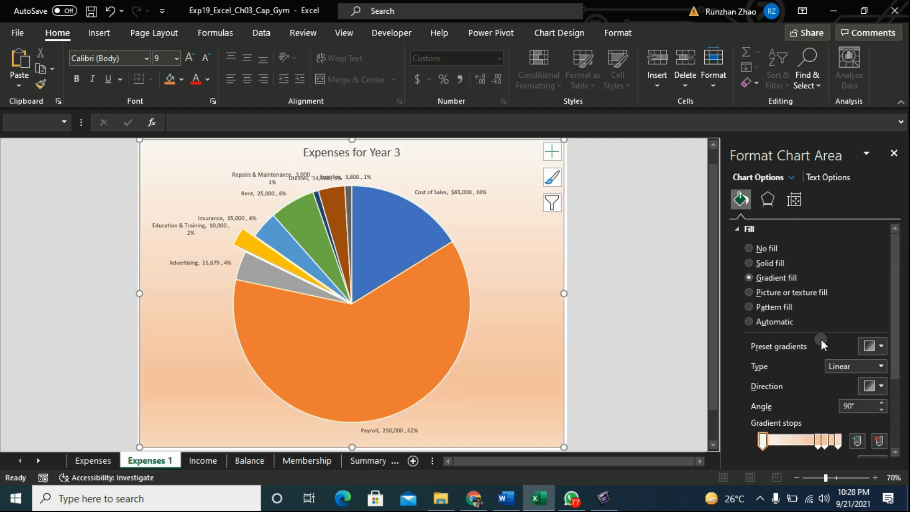
click(881, 348)
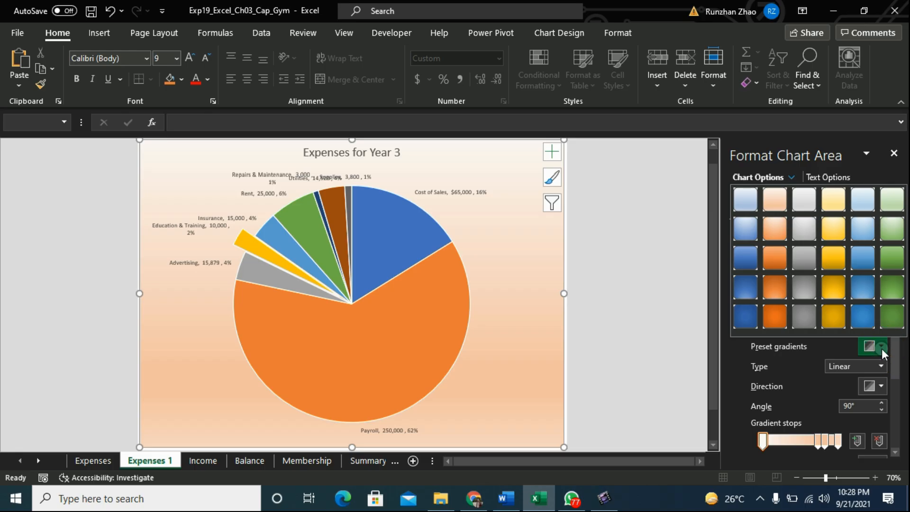
click(893, 155)
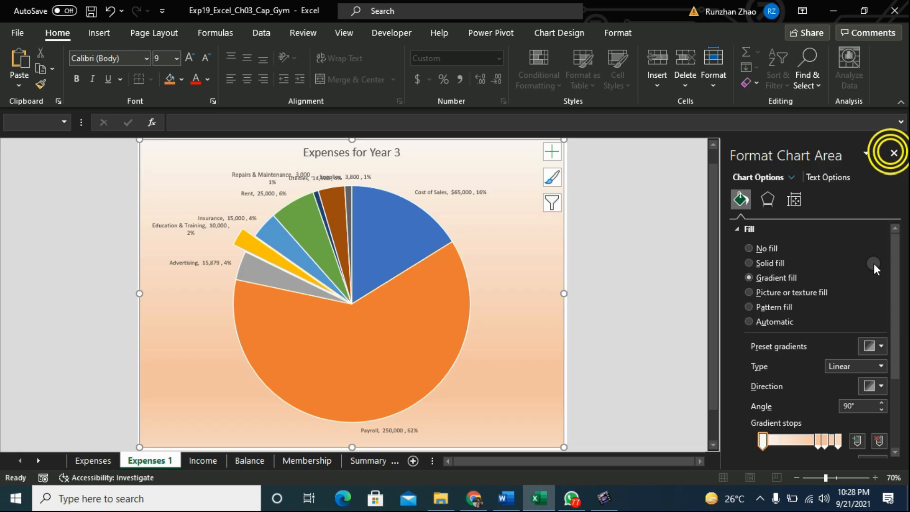
- Choose the lightest orange preset gradient for the chart area of the Expenses 1 pie chart and deselect the chart
click(880, 348)
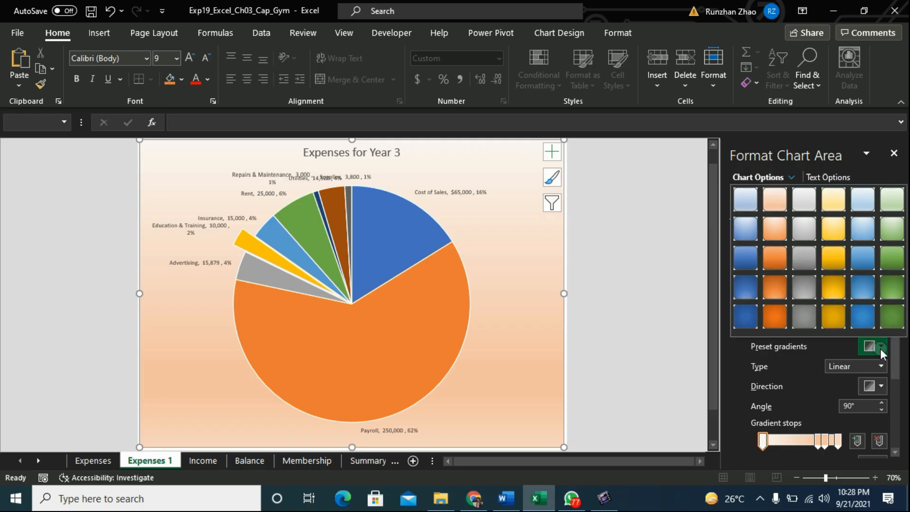
click(774, 202)
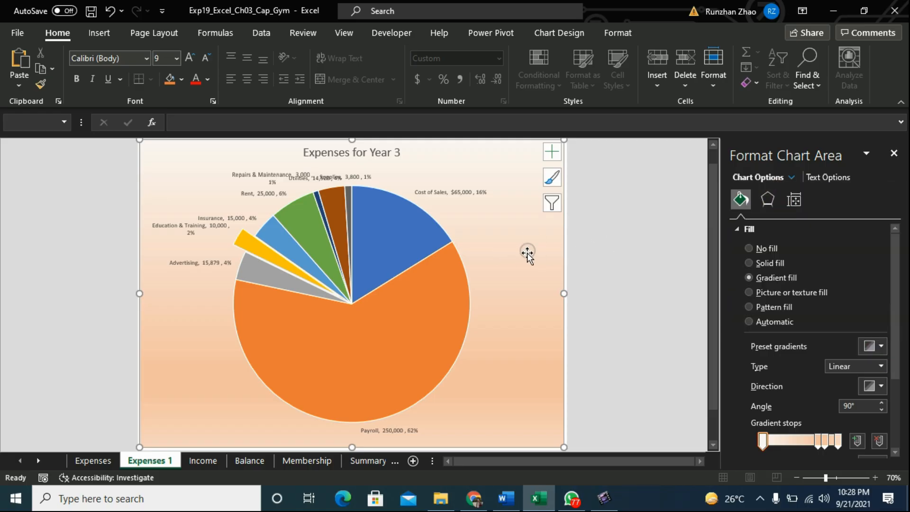
click(624, 254)
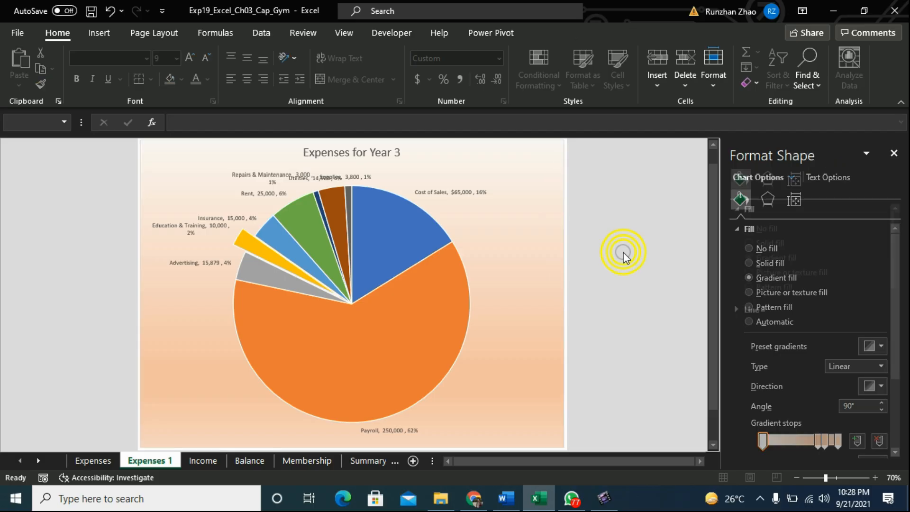
- Check the end of the Word instructions, return to Excel and fill the Expenses sheet's chart area with the lightest orange preset gradient
click(506, 498)
drag(904, 261, 905, 450)
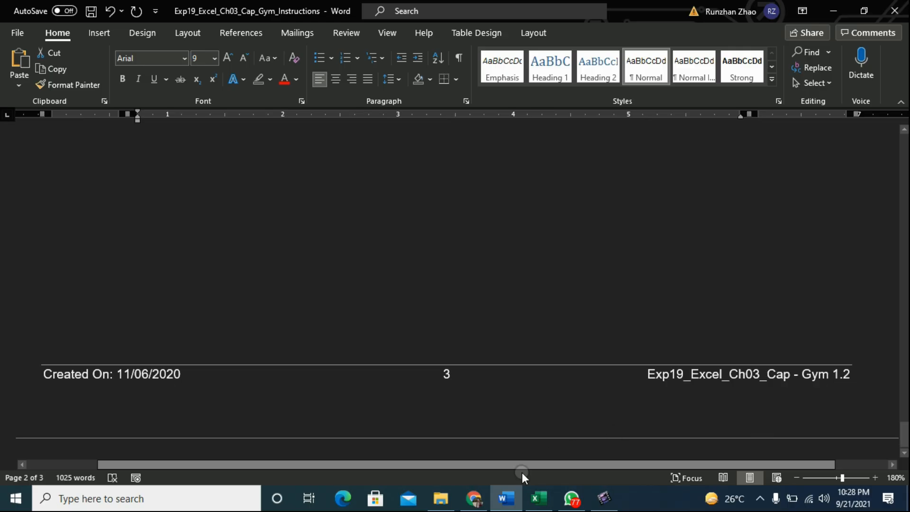
click(538, 498)
click(93, 458)
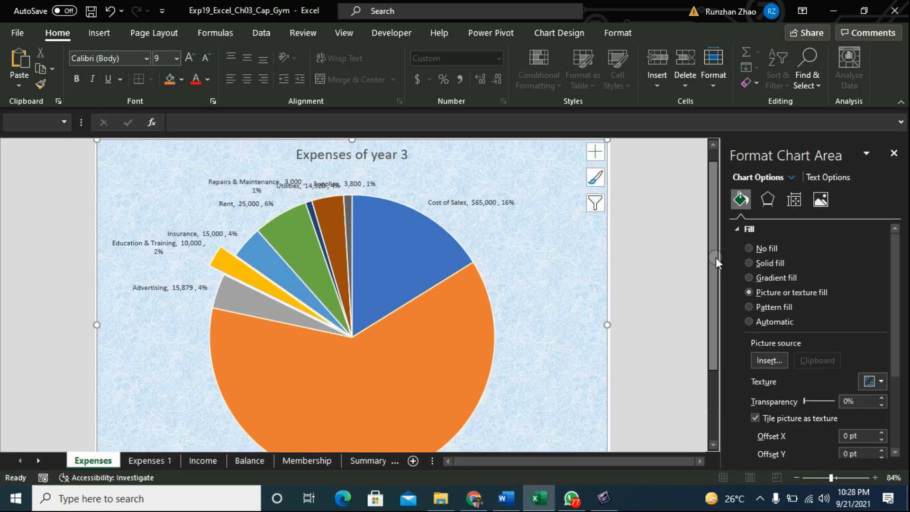
click(749, 278)
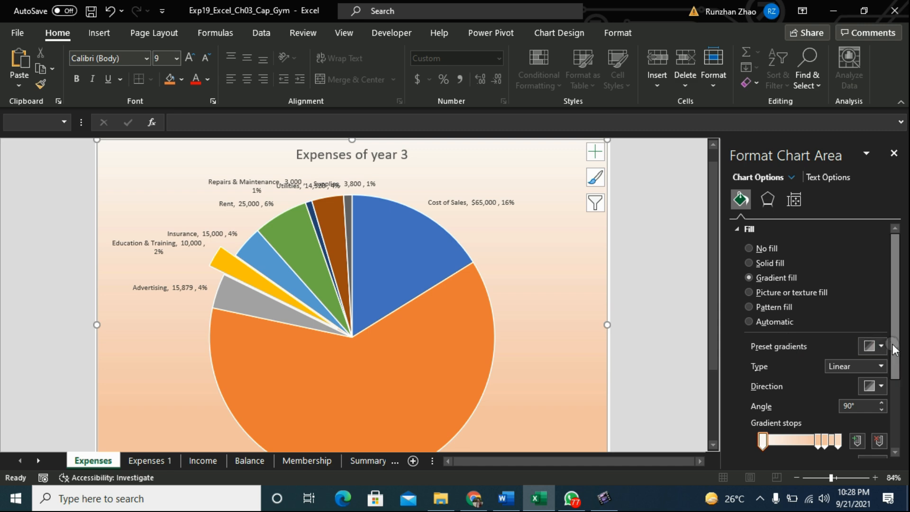
click(874, 346)
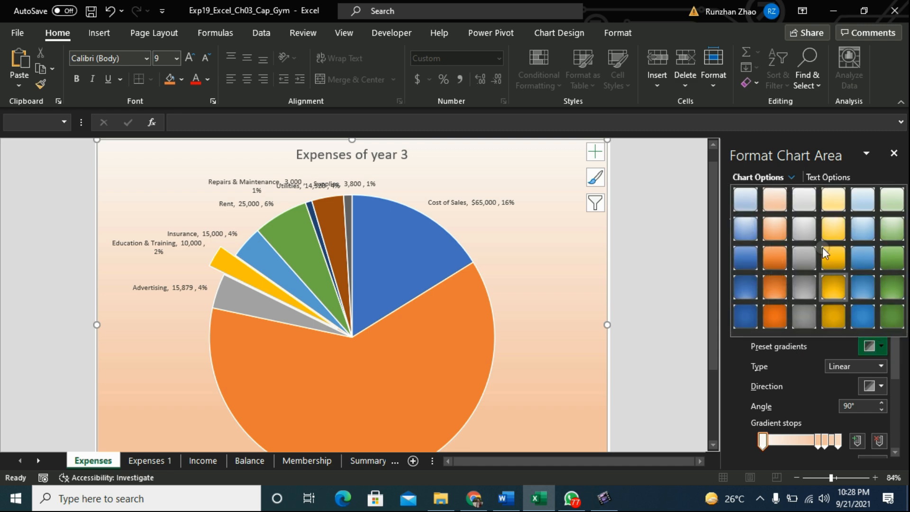
click(777, 199)
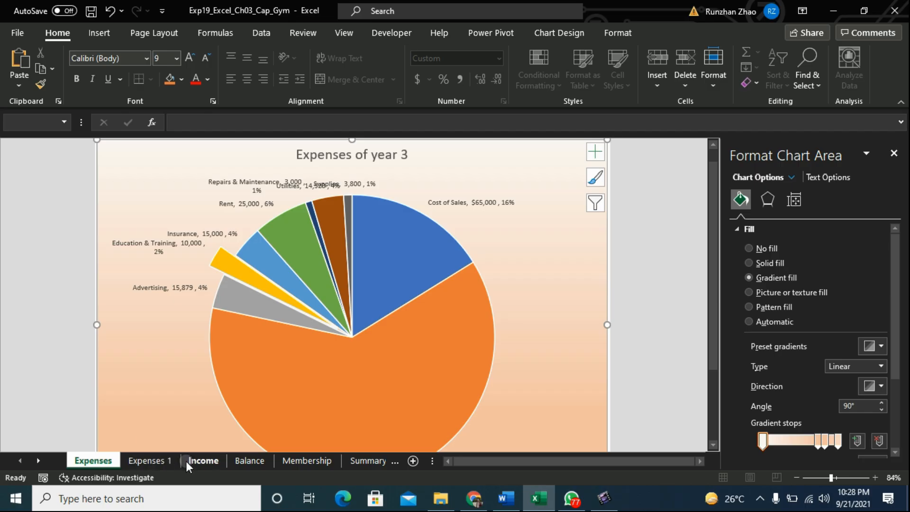
- Review the Income, Balance and Membership sheets and the Summary sheet's charts, closing the formatting pane on the way
click(201, 461)
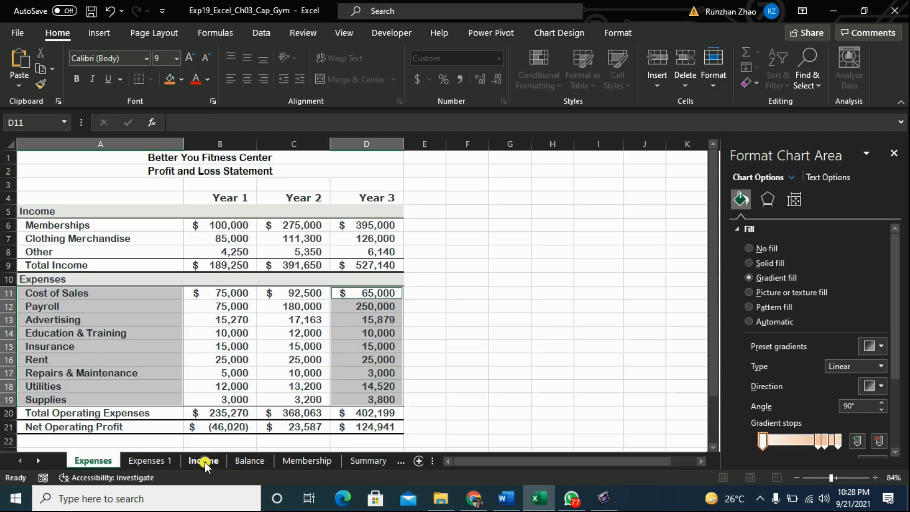
click(242, 463)
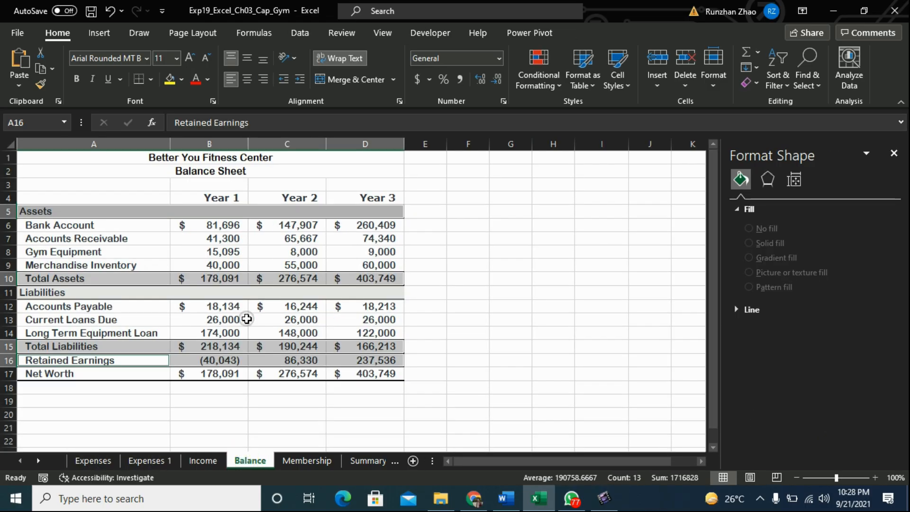
click(308, 462)
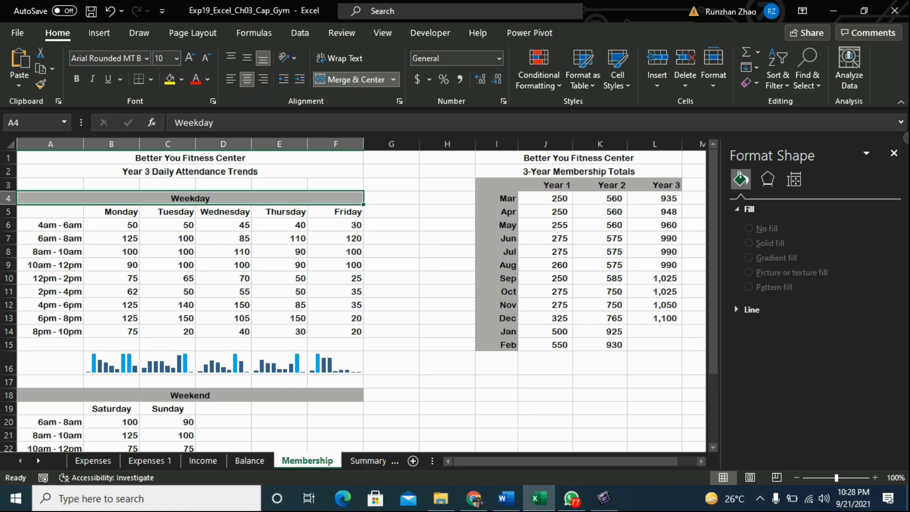
click(894, 153)
drag(900, 261, 893, 352)
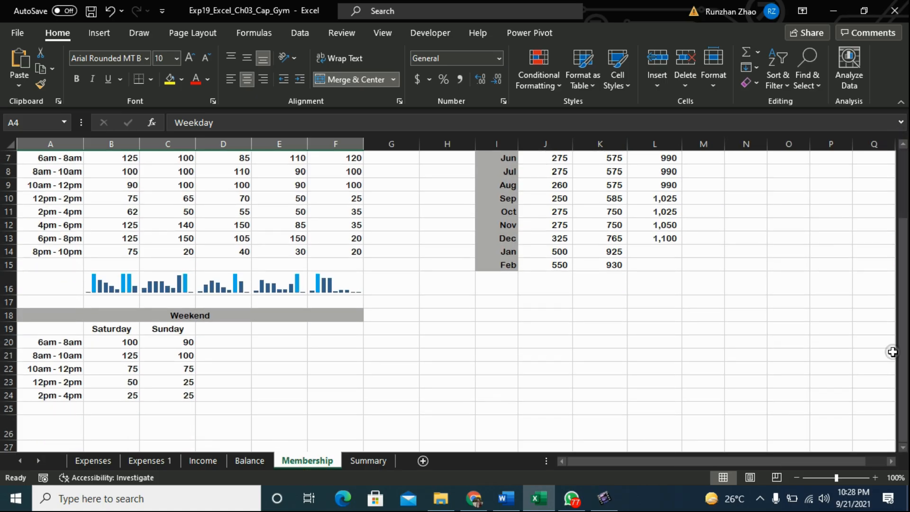
click(362, 459)
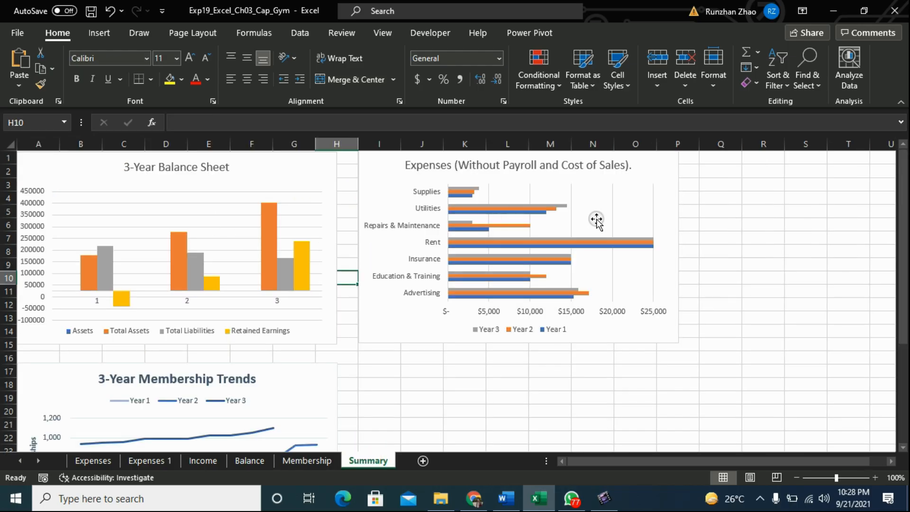
click(551, 245)
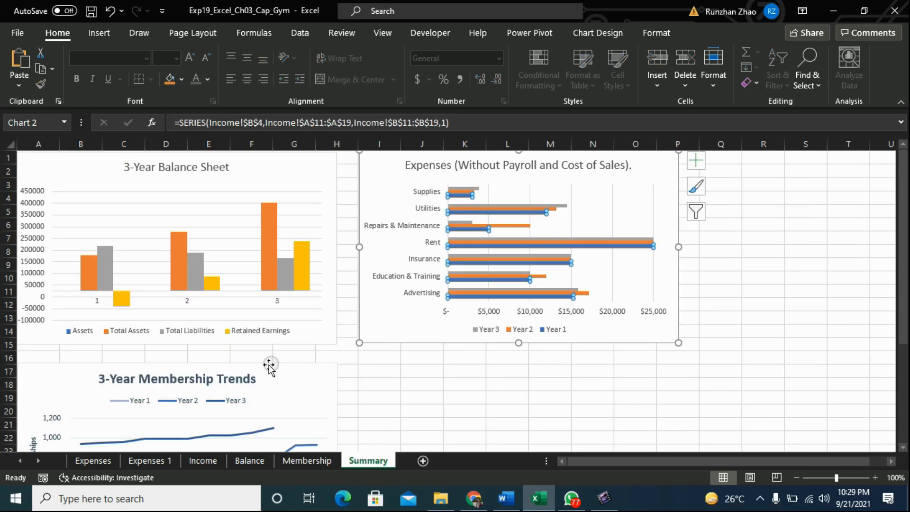
- Give the Summary sheet's 3-Year Membership Trends chart a custom footer: Abc on the left, sheet name in the center, file name on the right
click(208, 397)
mouse_move(900, 258)
mouse_down()
mouse_move(900, 376)
mouse_move(900, 258)
mouse_up()
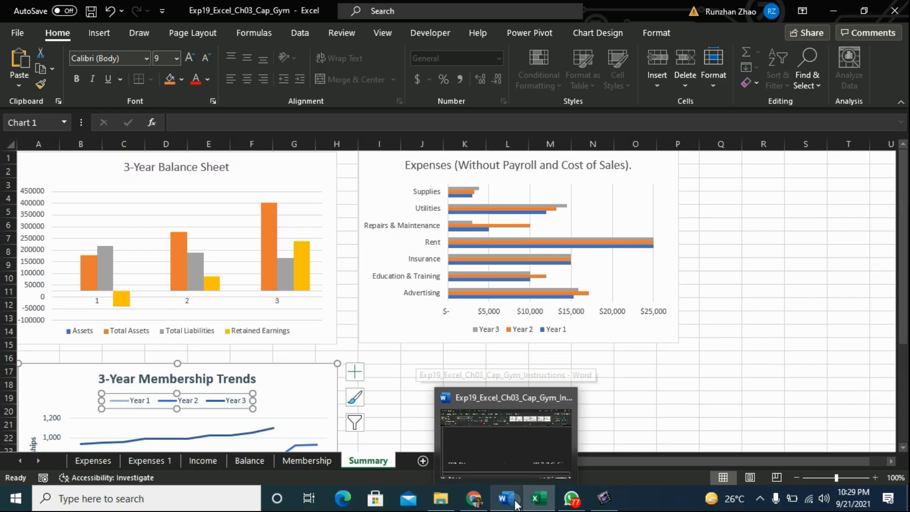
click(182, 34)
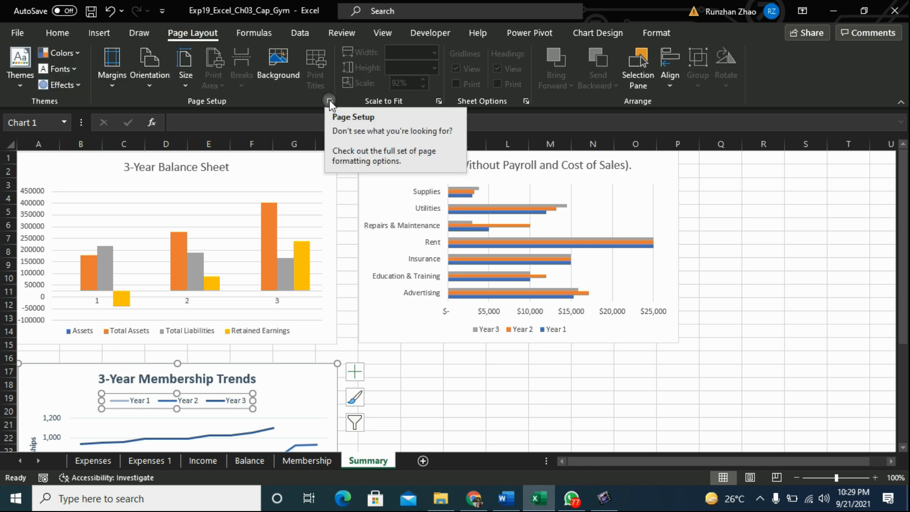
click(329, 100)
click(625, 142)
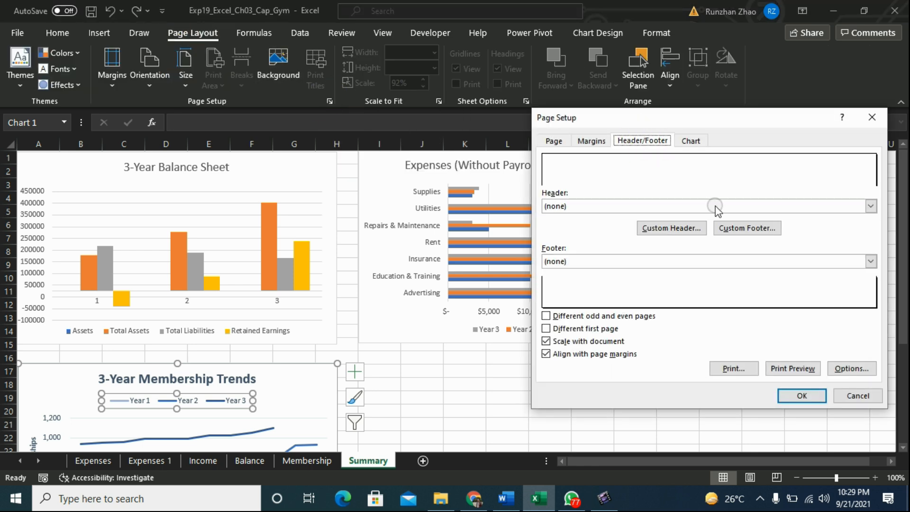
click(730, 228)
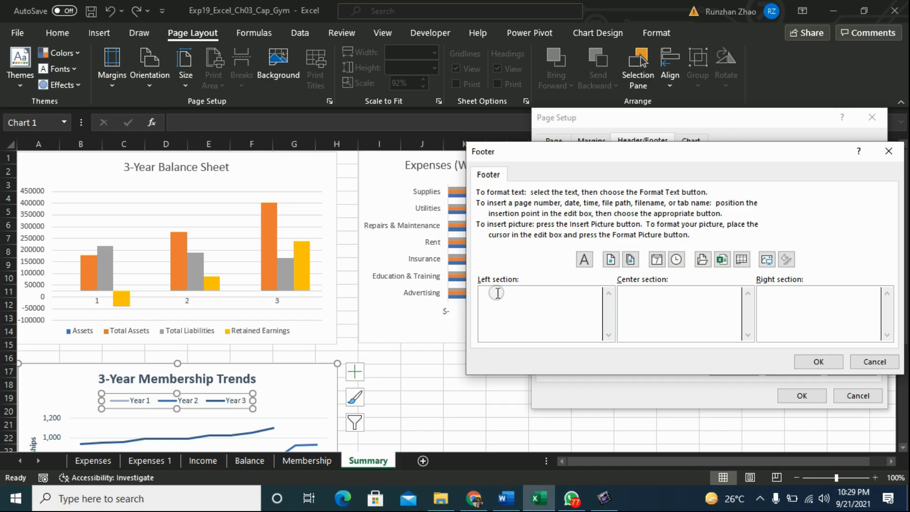
click(636, 293)
click(745, 260)
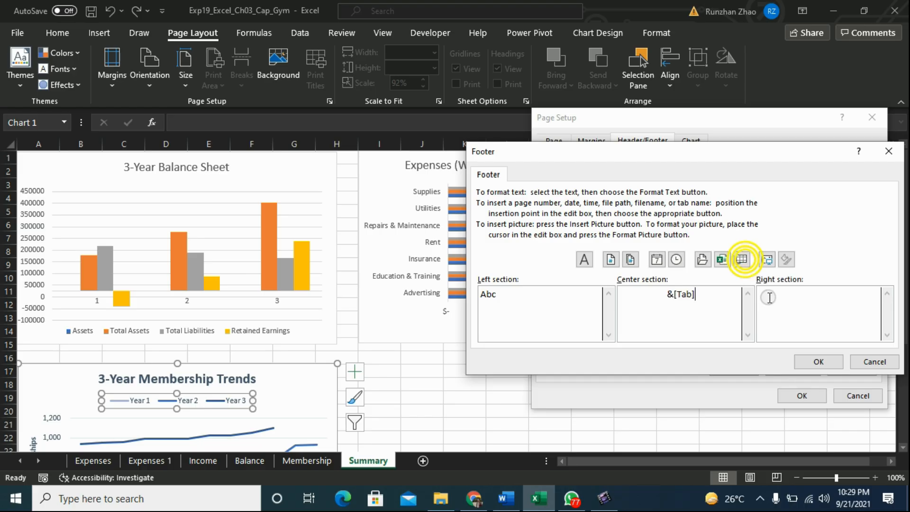
click(722, 260)
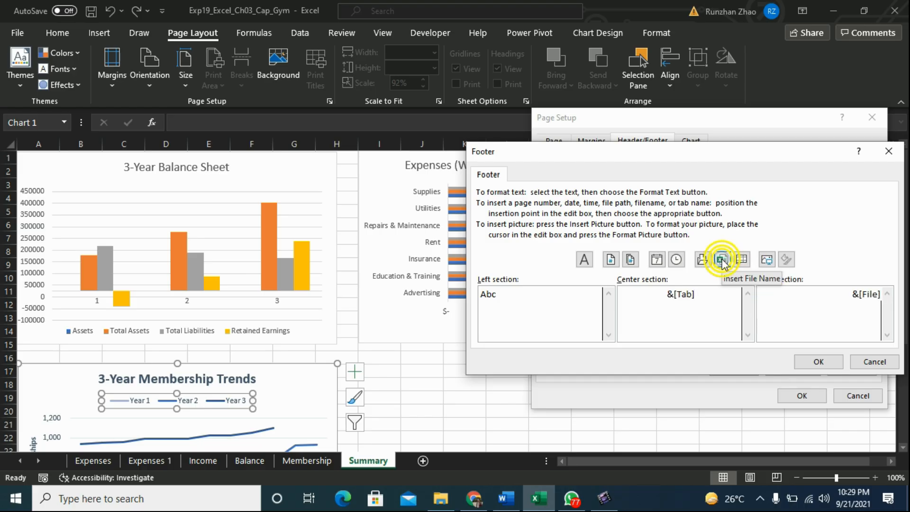
click(810, 362)
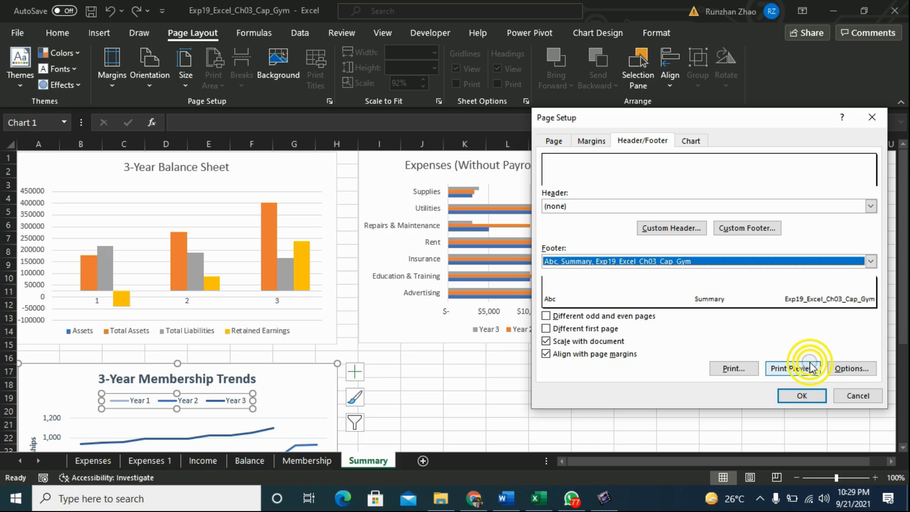
click(802, 396)
click(780, 290)
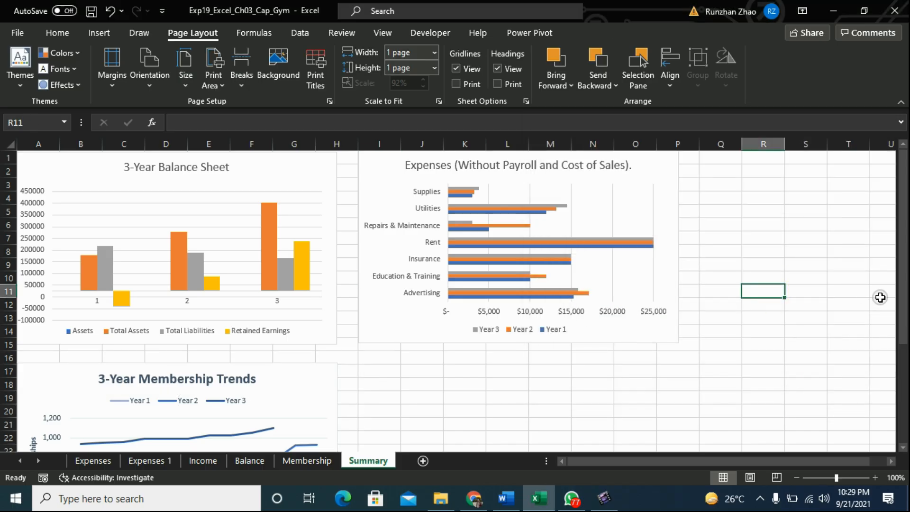
scroll(903, 304, down, 2)
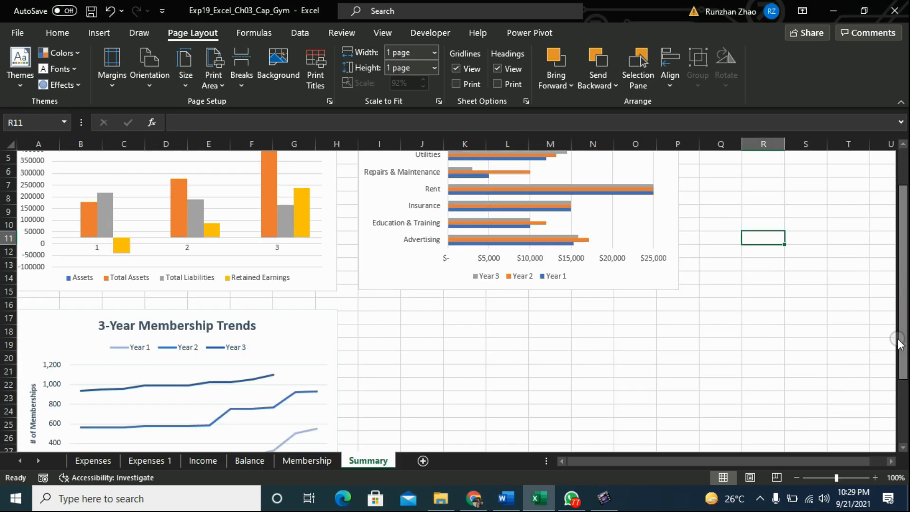
click(593, 497)
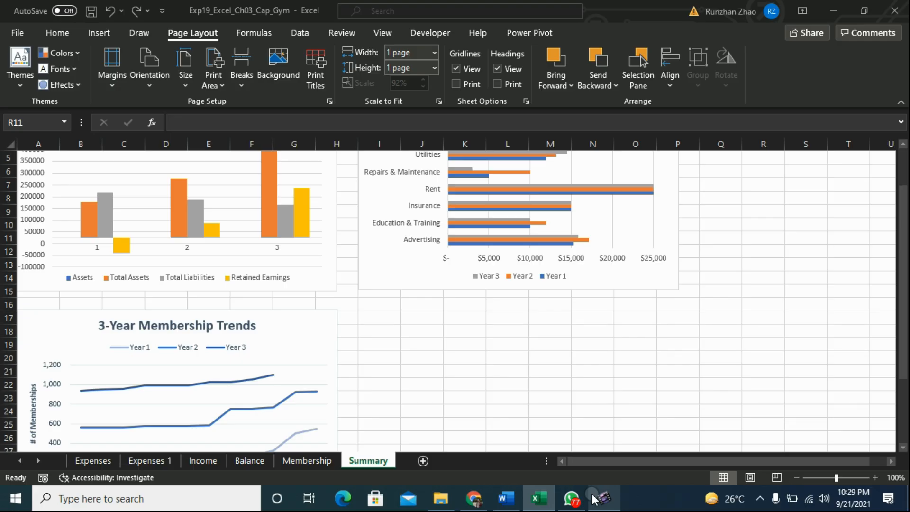